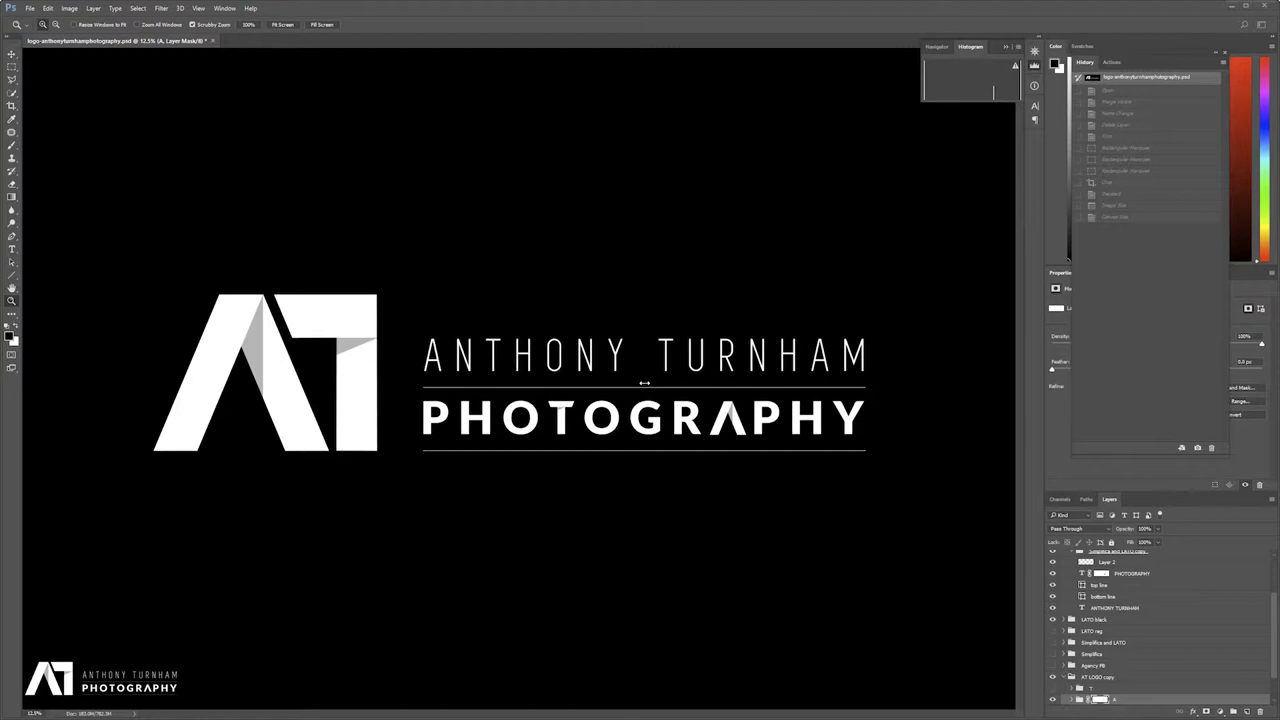
Switch to Lightroom and change the identity plate from the personalized logo to the standard Lightroom plate.
{"action": "key", "text": "alt+Tab"}
{"action": "key", "text": "alt+Tab"}
{"action": "key", "text": "alt+Tab"}
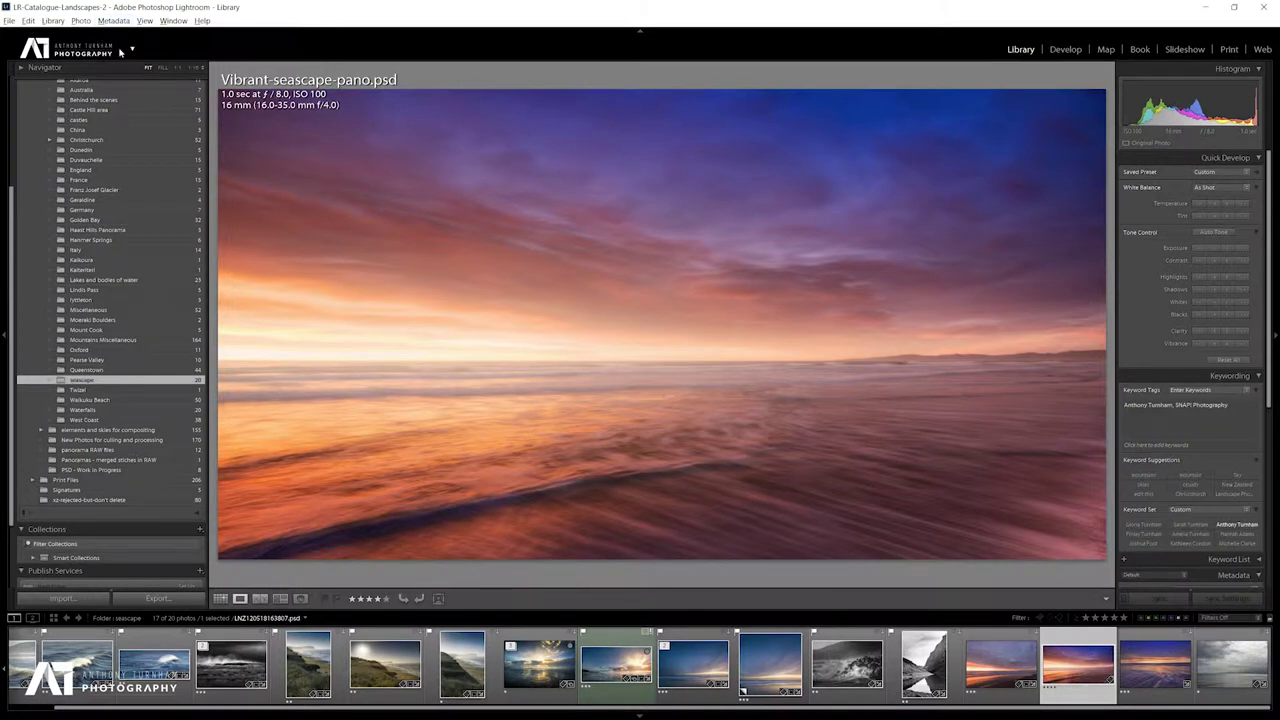
{"action": "left_click", "coordinate": [133, 50]}
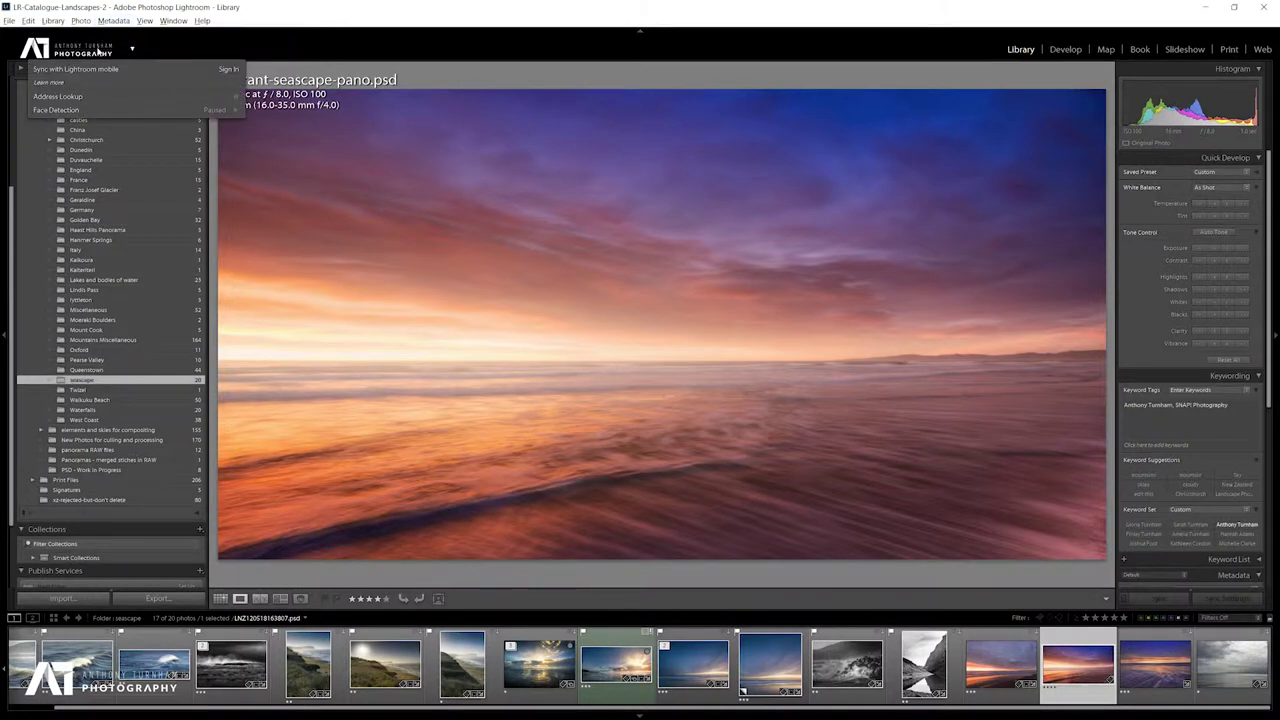
{"action": "right_click", "coordinate": [98, 48]}
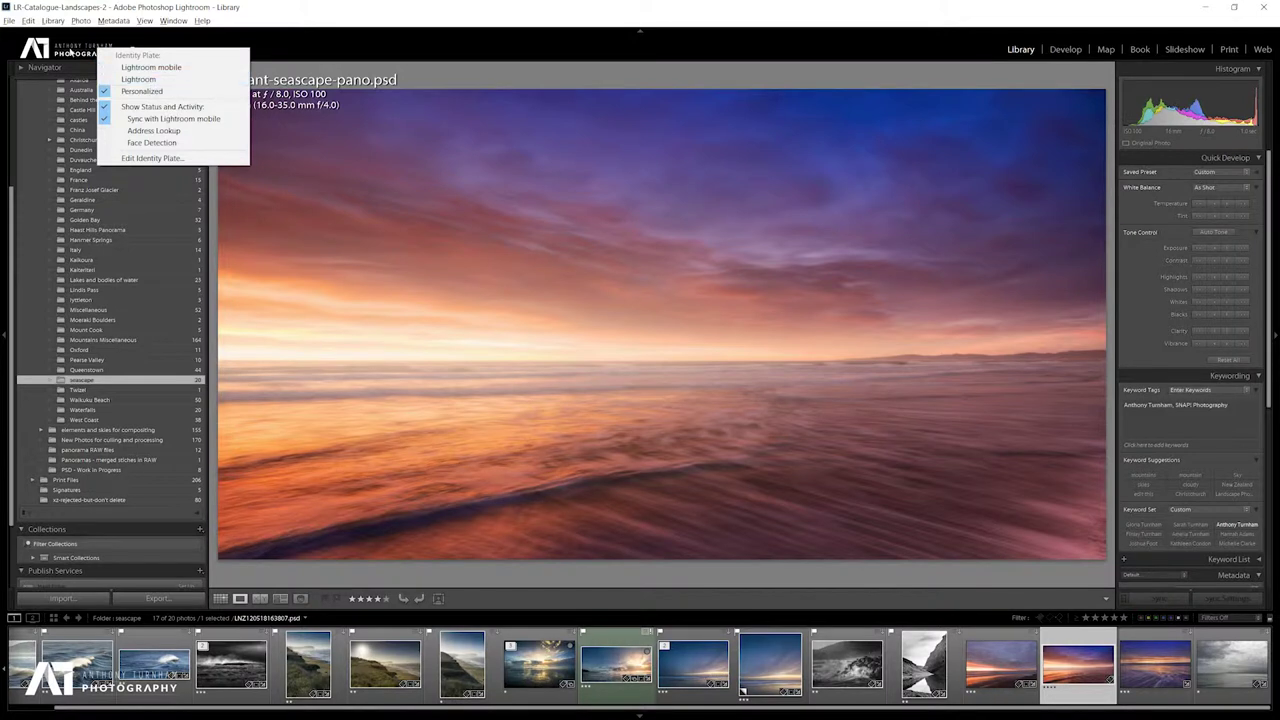
{"action": "left_click", "coordinate": [160, 157]}
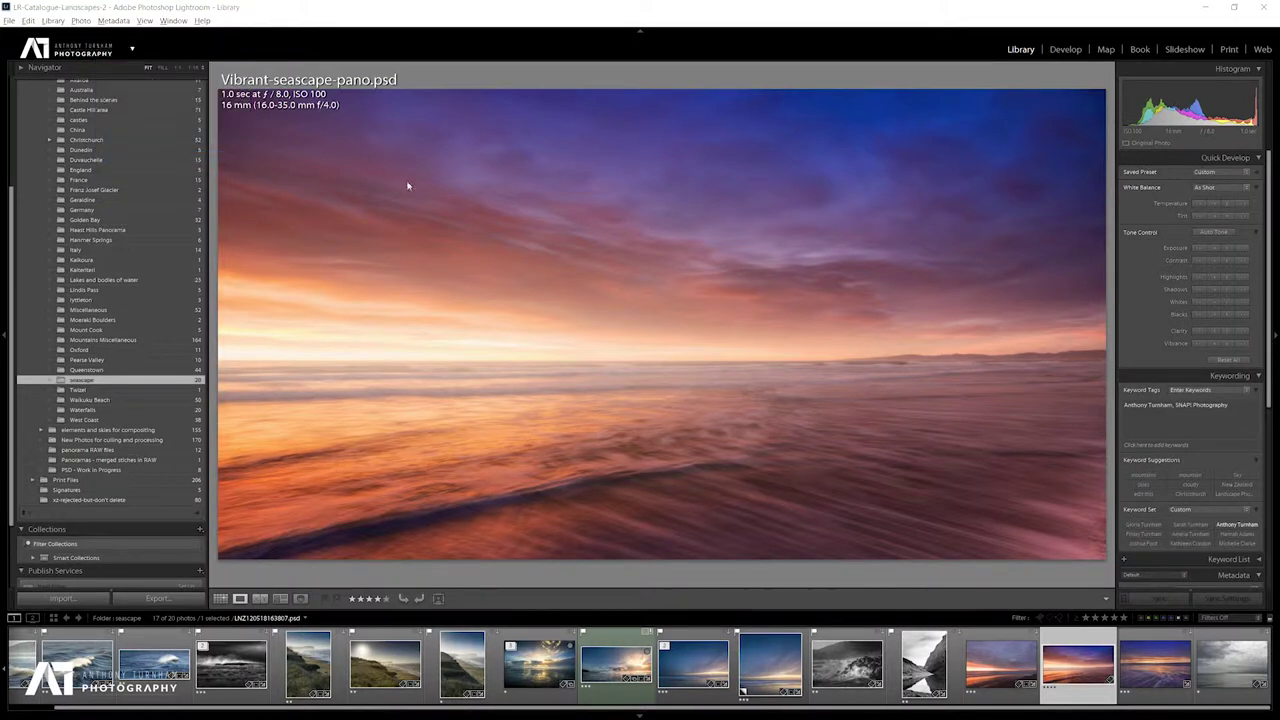
{"action": "left_click", "coordinate": [505, 275]}
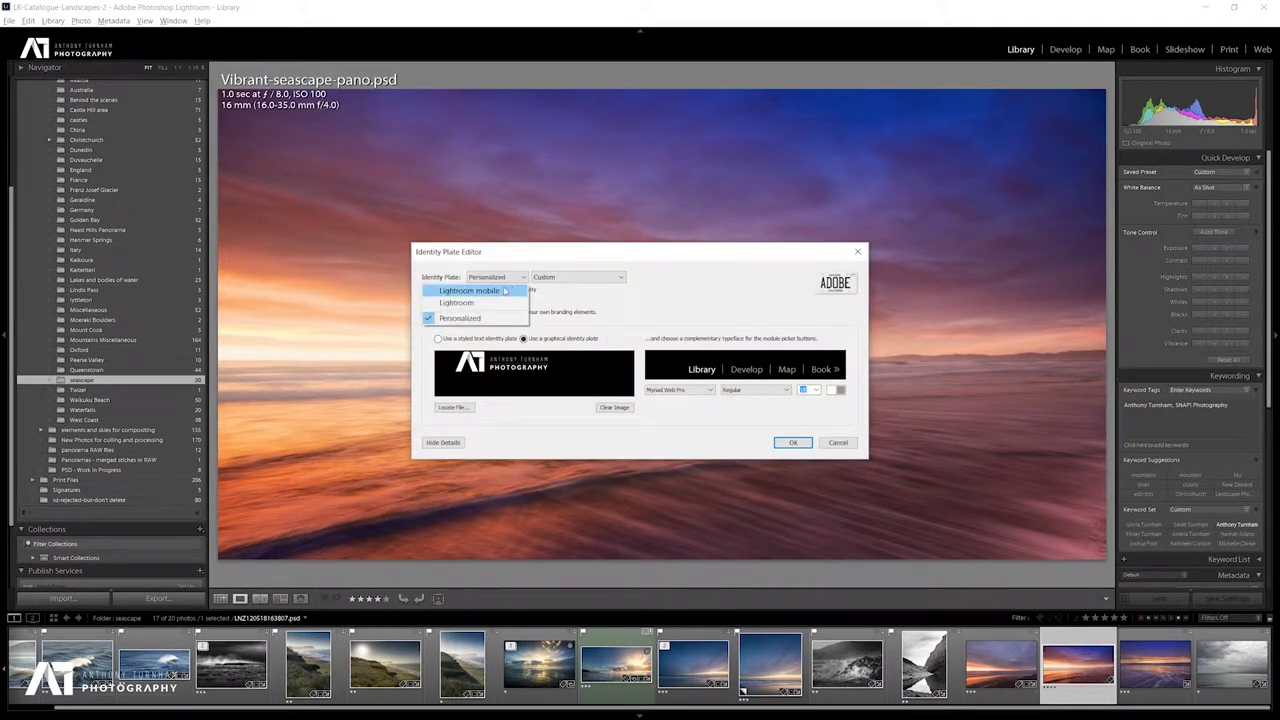
{"action": "left_click", "coordinate": [470, 302]}
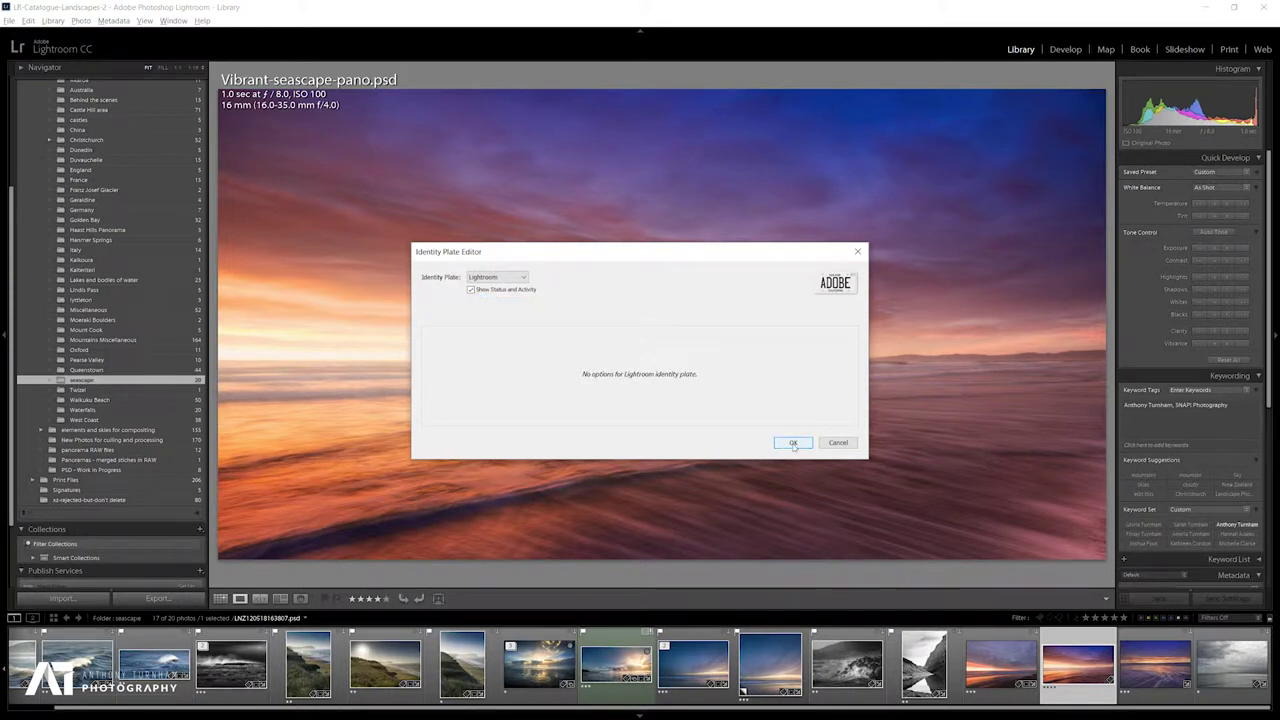
{"action": "left_click", "coordinate": [793, 443]}
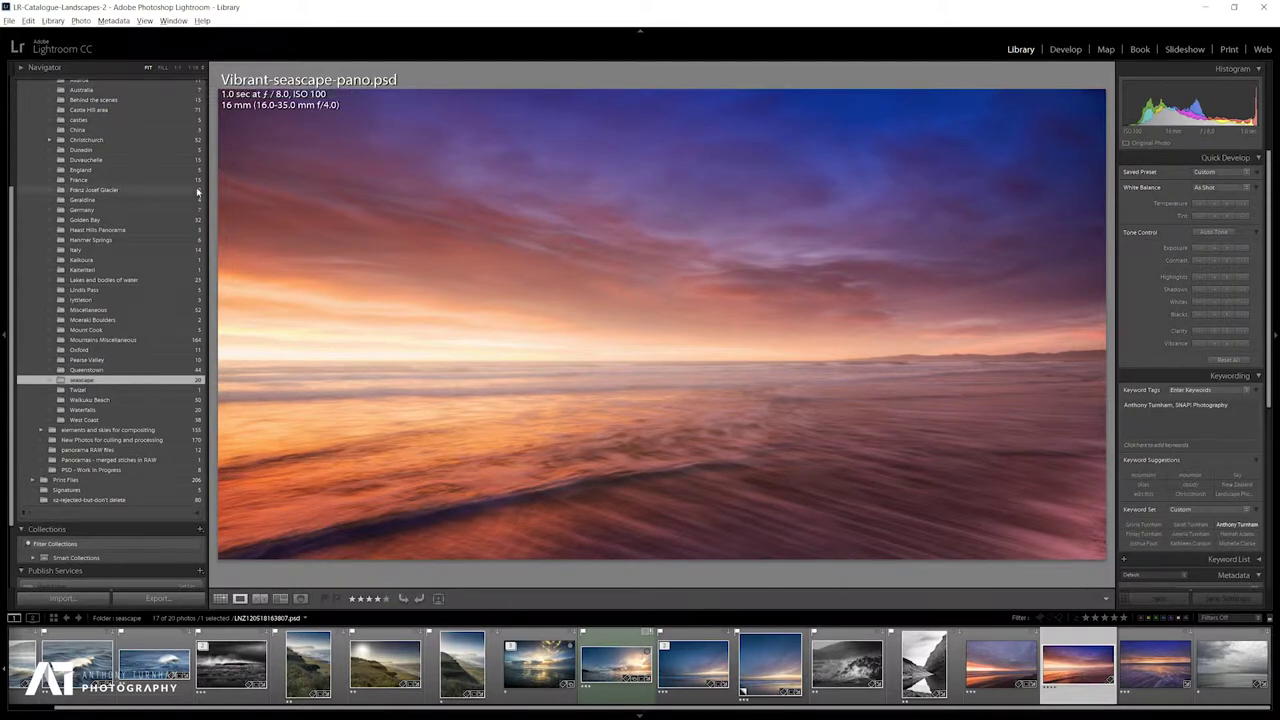
Switch to Photoshop and hide the black Color Fill 1 layer behind the logo.
{"action": "key", "text": "alt+Tab"}
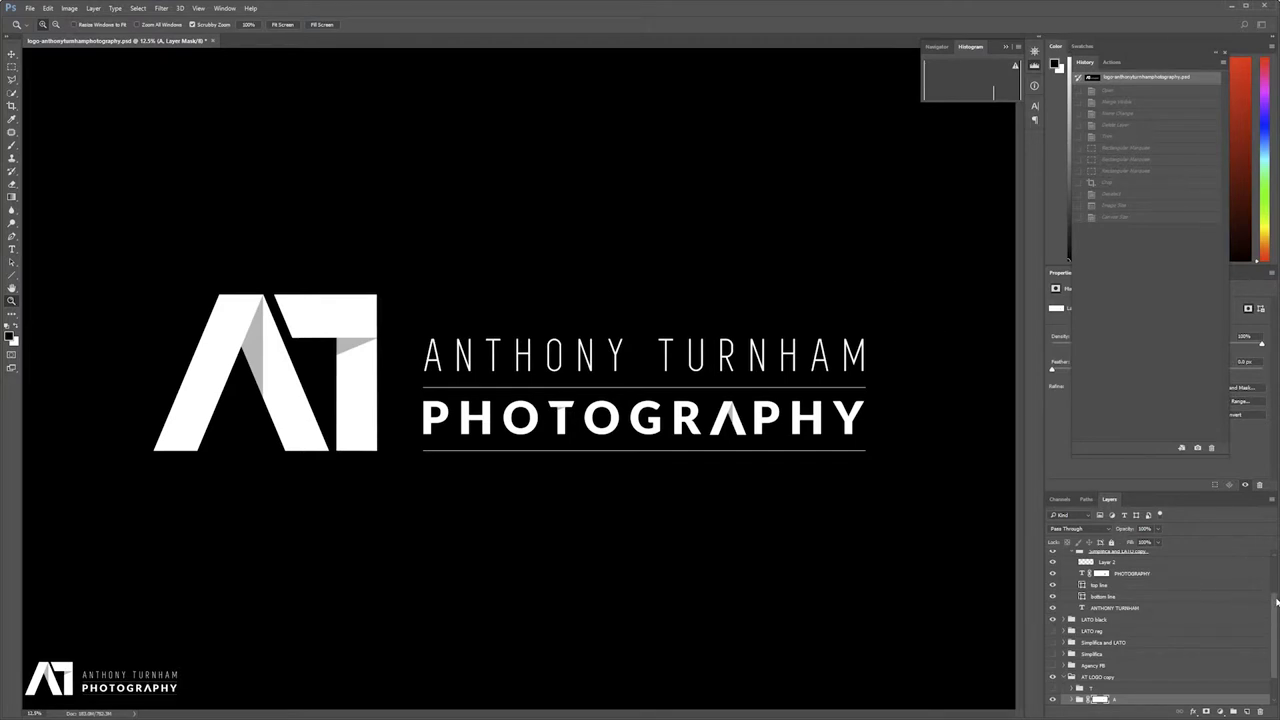
{"action": "left_click_drag", "start_coordinate": [1276, 601], "coordinate": [1273, 600]}
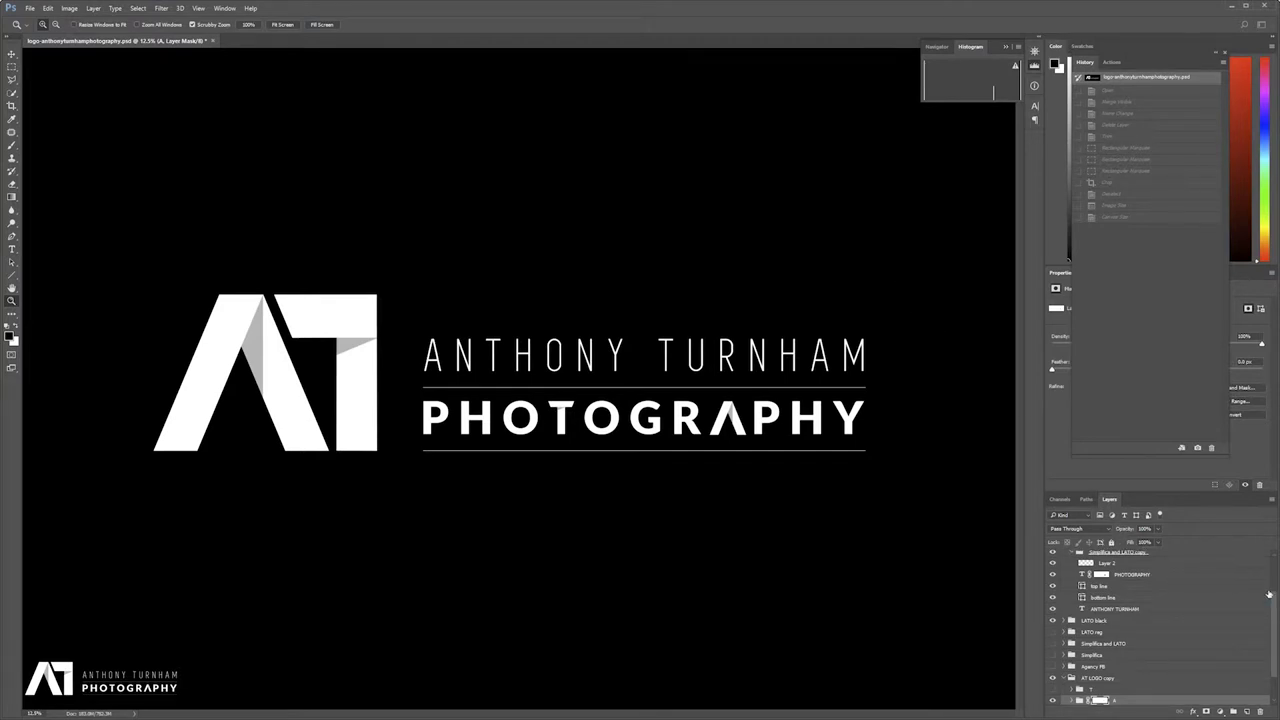
{"action": "left_click_drag", "start_coordinate": [1272, 617], "coordinate": [1268, 552]}
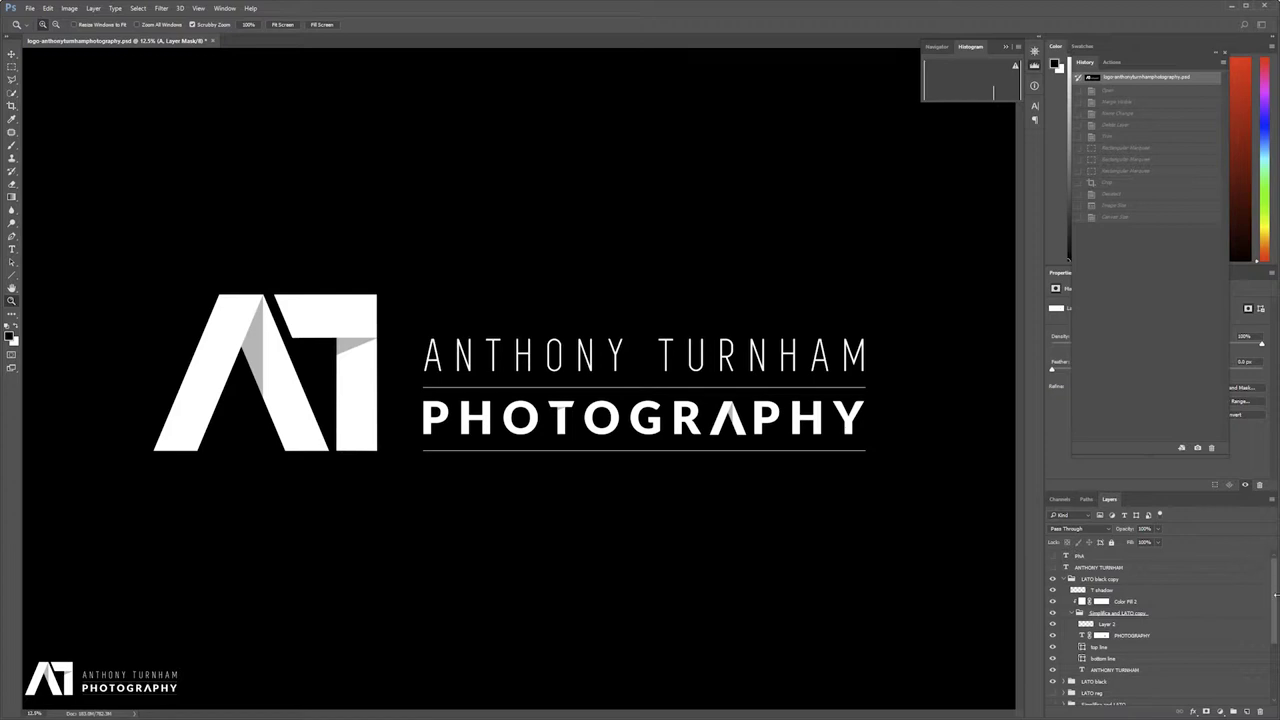
{"action": "left_click_drag", "start_coordinate": [1273, 590], "coordinate": [1277, 666]}
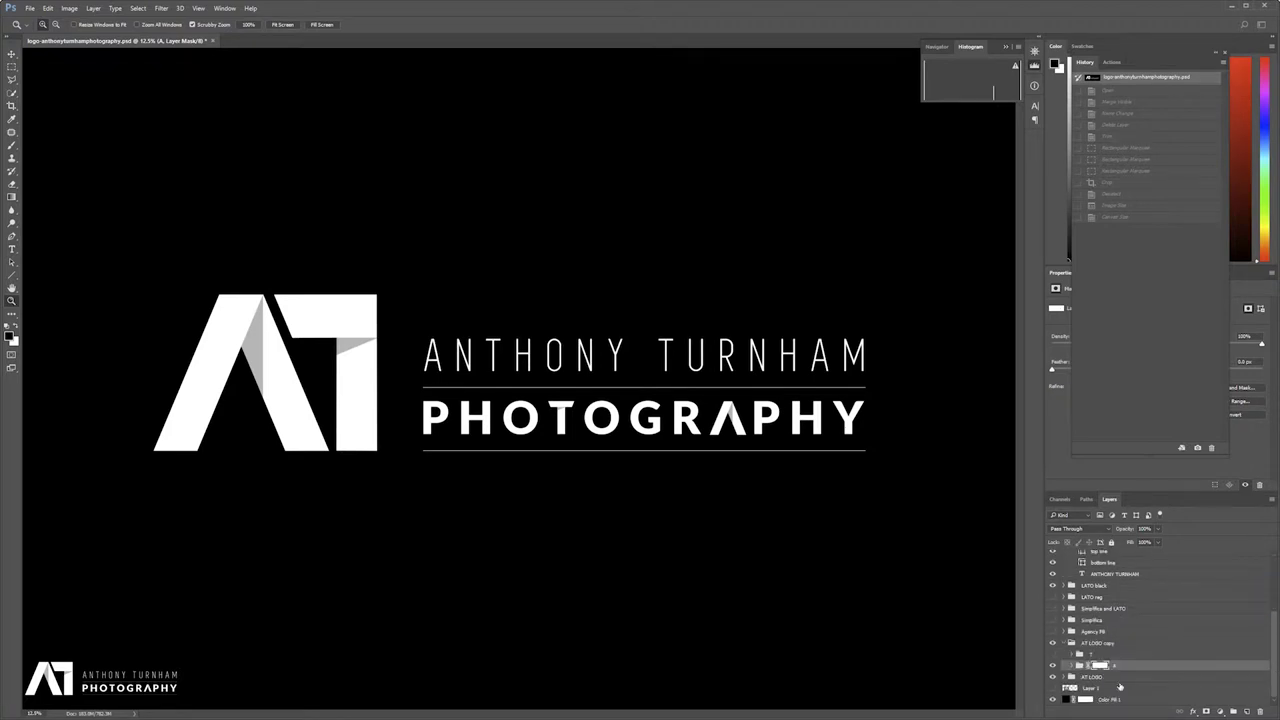
{"action": "left_click", "coordinate": [1054, 699]}
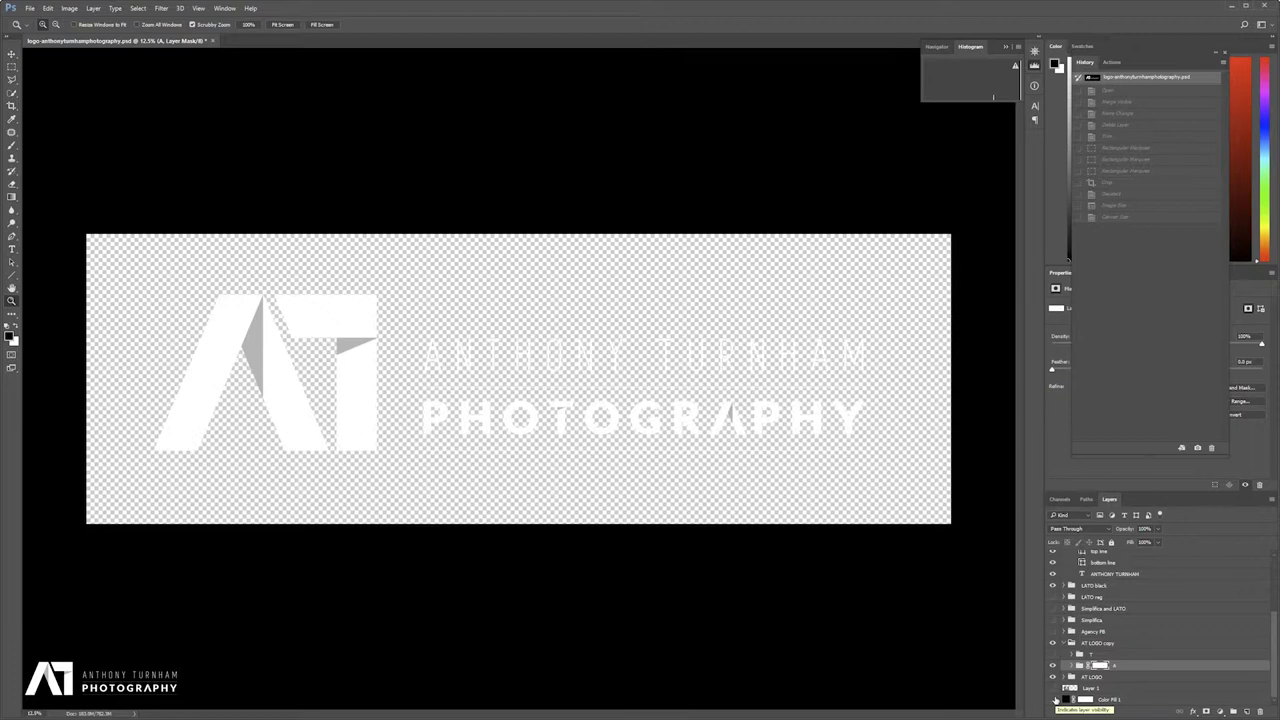
Merge the visible logo layers and delete all hidden layers except Color Fill 1.
{"action": "left_click", "coordinate": [1270, 499]}
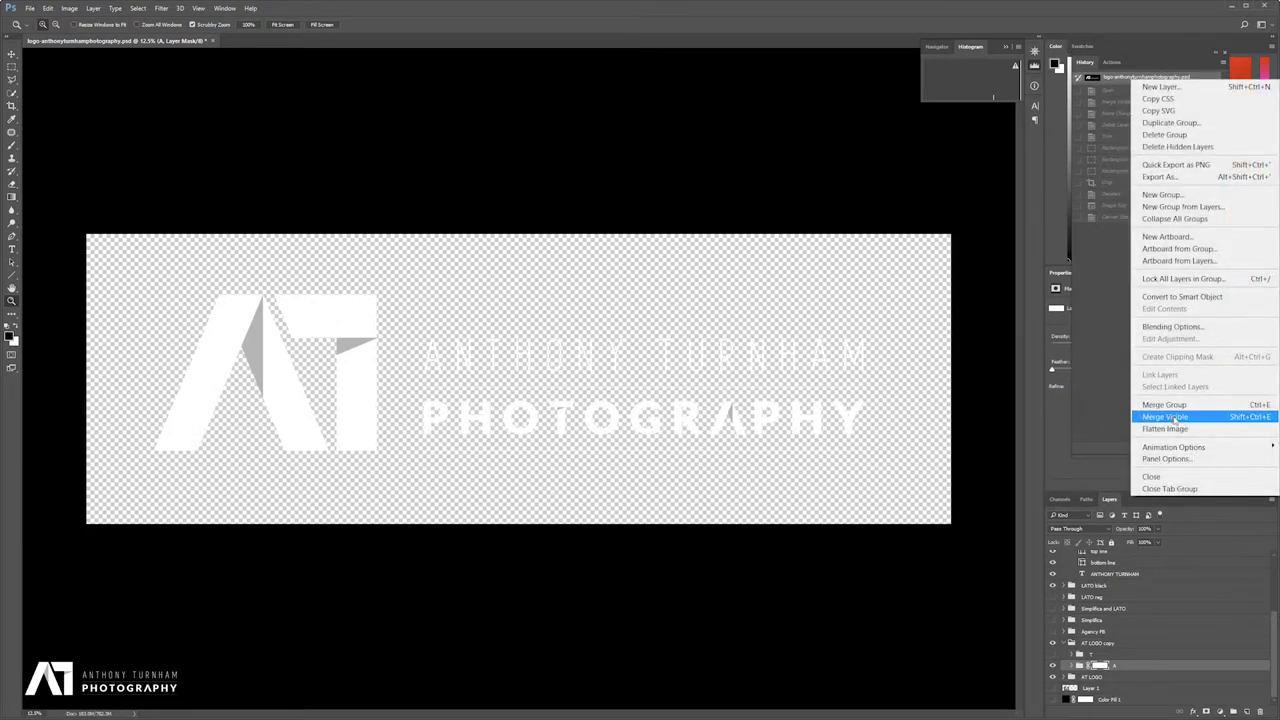
{"action": "key", "text": "Escape"}
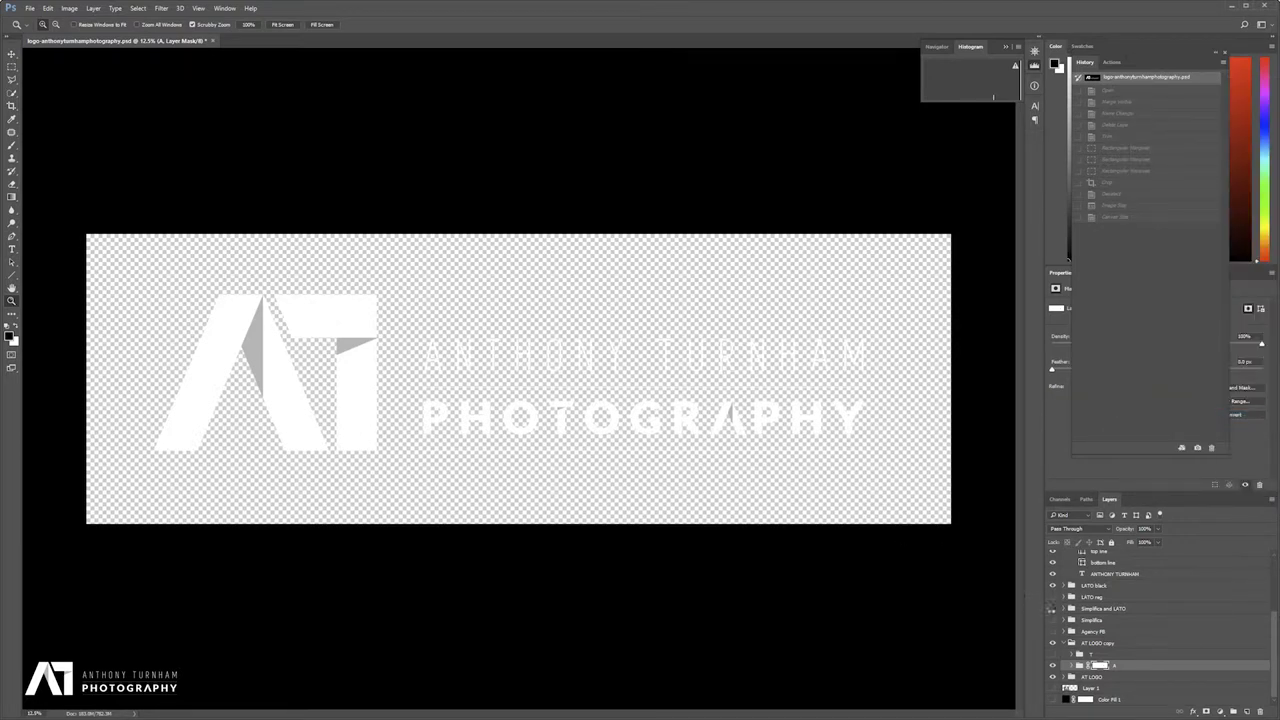
{"action": "key", "text": "ctrl+shift+e"}
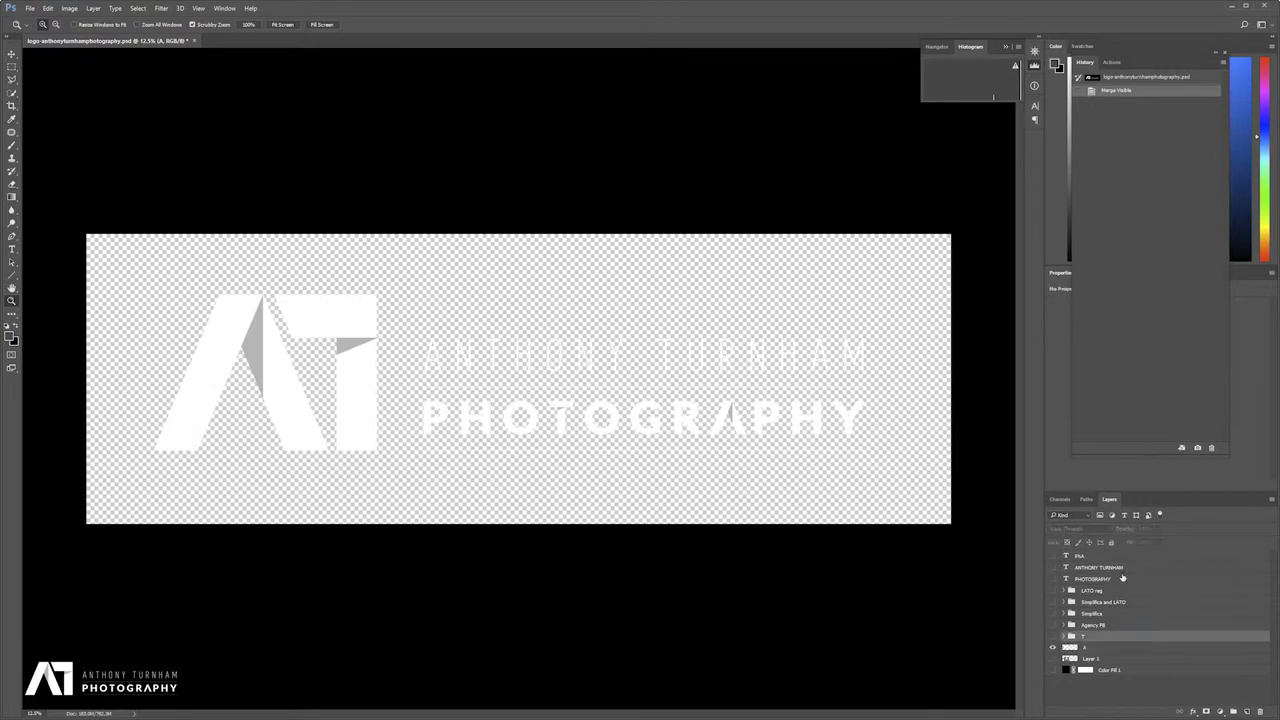
{"action": "left_click", "coordinate": [1138, 556], "text": "shift"}
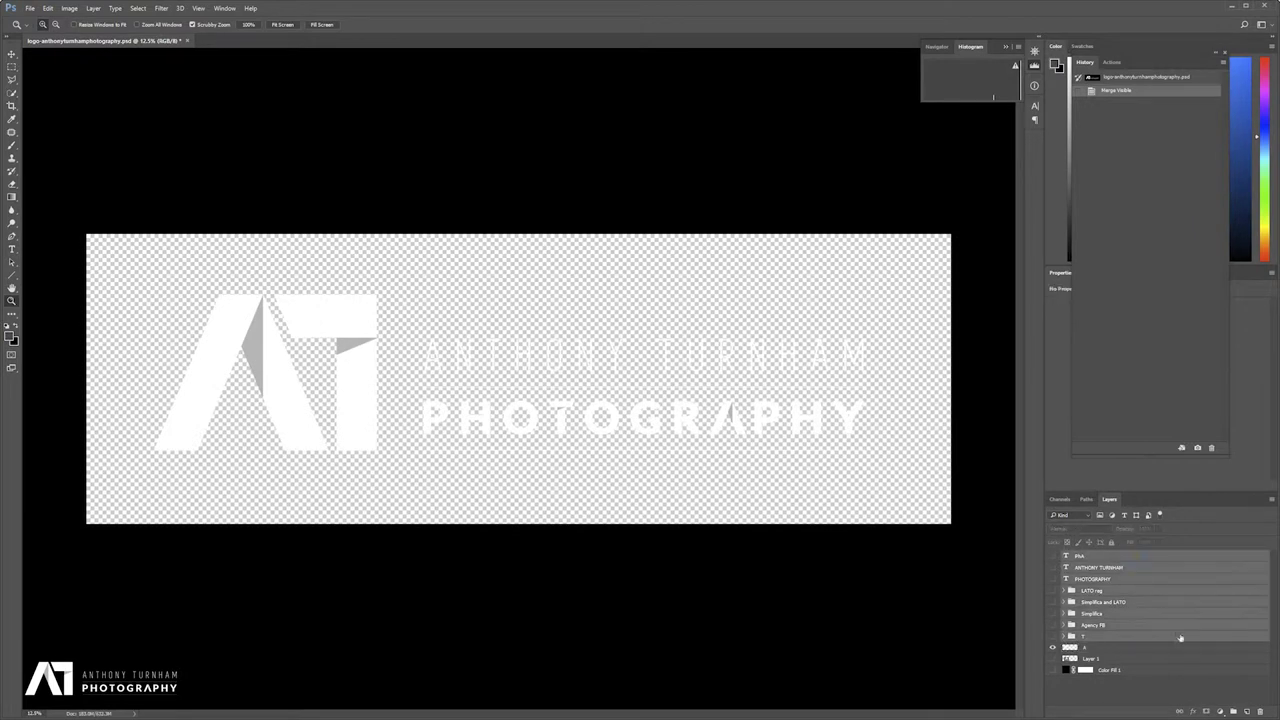
{"action": "left_click", "coordinate": [1115, 660], "text": "ctrl"}
{"action": "left_click_drag", "start_coordinate": [1130, 645], "coordinate": [1259, 711]}
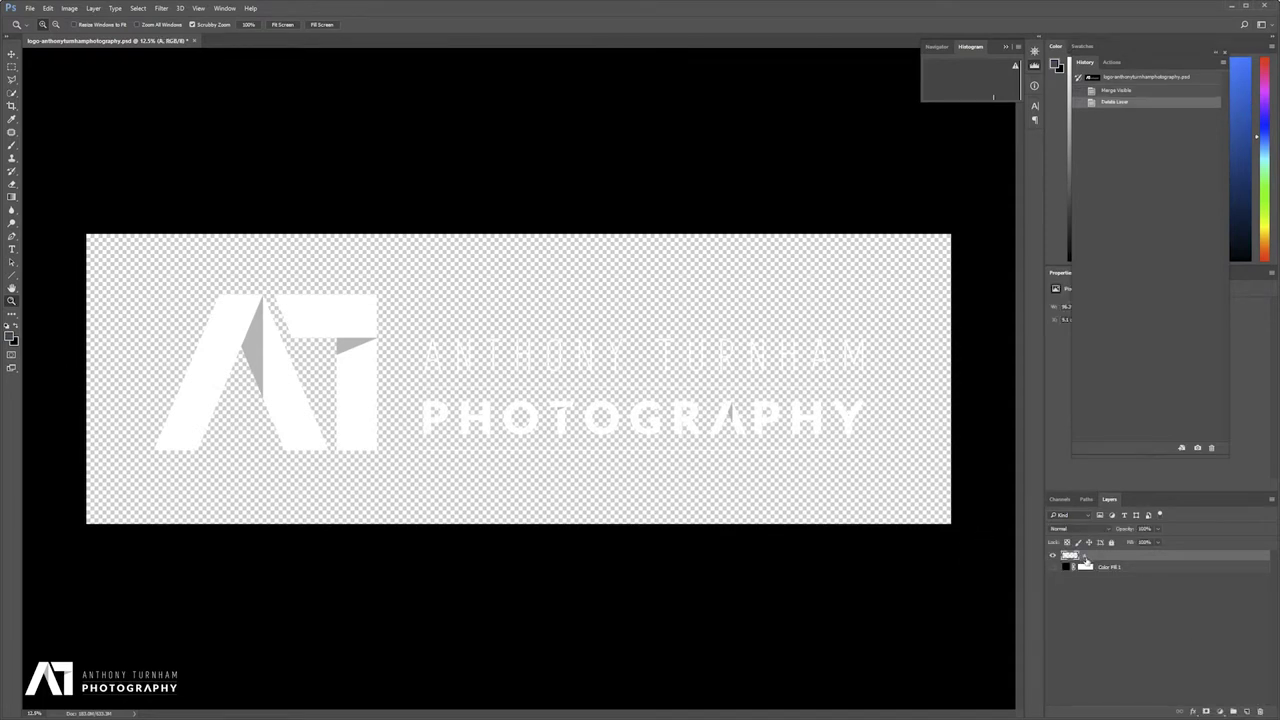
Rename the merged layer to "merged logo".
{"action": "double_click", "coordinate": [1085, 556]}
{"action": "type", "text": "merged logo"}
{"action": "key", "text": "Return"}
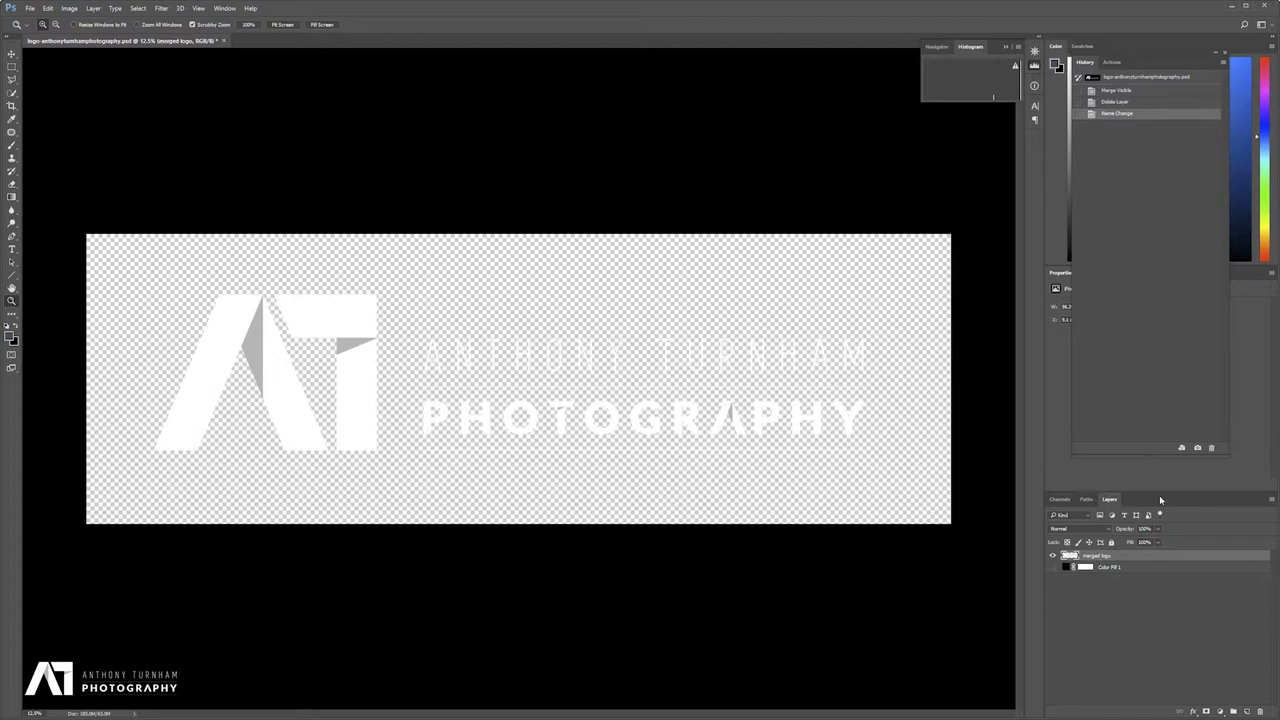
Crop the image to a rectangular marquee around the logo, leaving out the thin line beneath PHOTOGRAPHY, and deselect.
{"action": "left_click", "coordinate": [12, 67]}
{"action": "left_click_drag", "start_coordinate": [151, 281], "coordinate": [865, 446]}
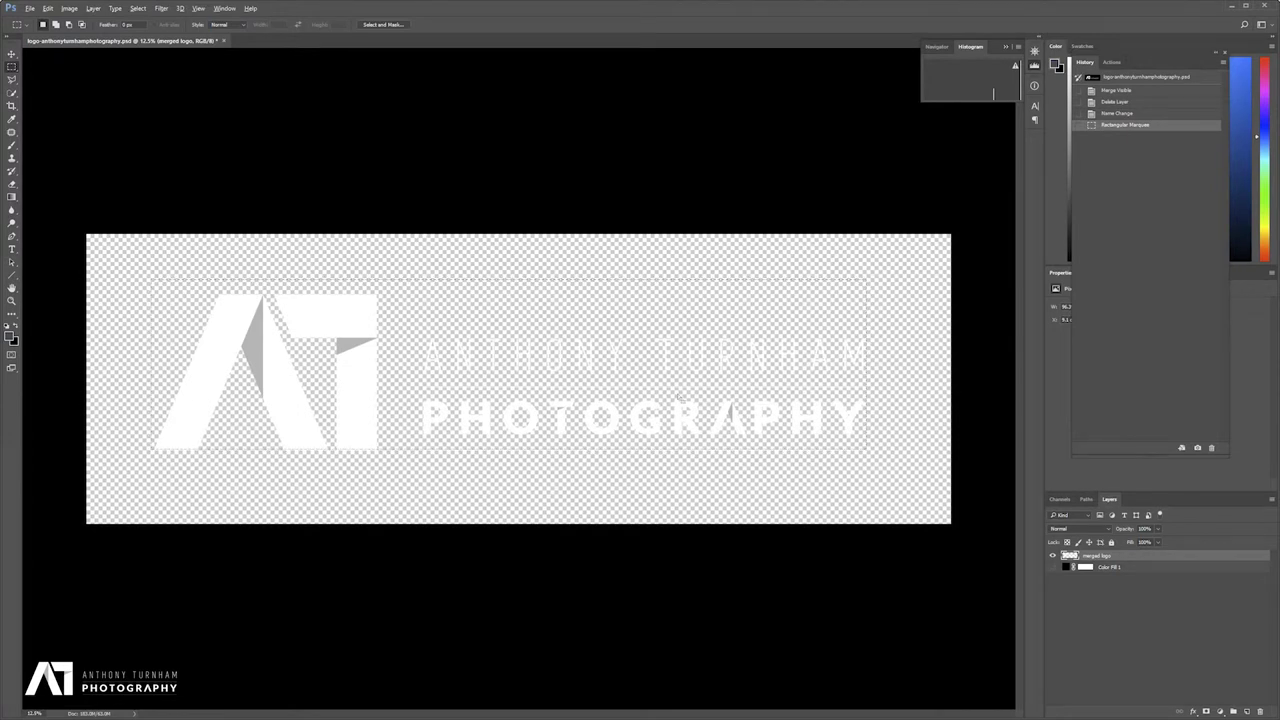
{"action": "left_click", "coordinate": [69, 8]}
{"action": "left_click", "coordinate": [80, 127]}
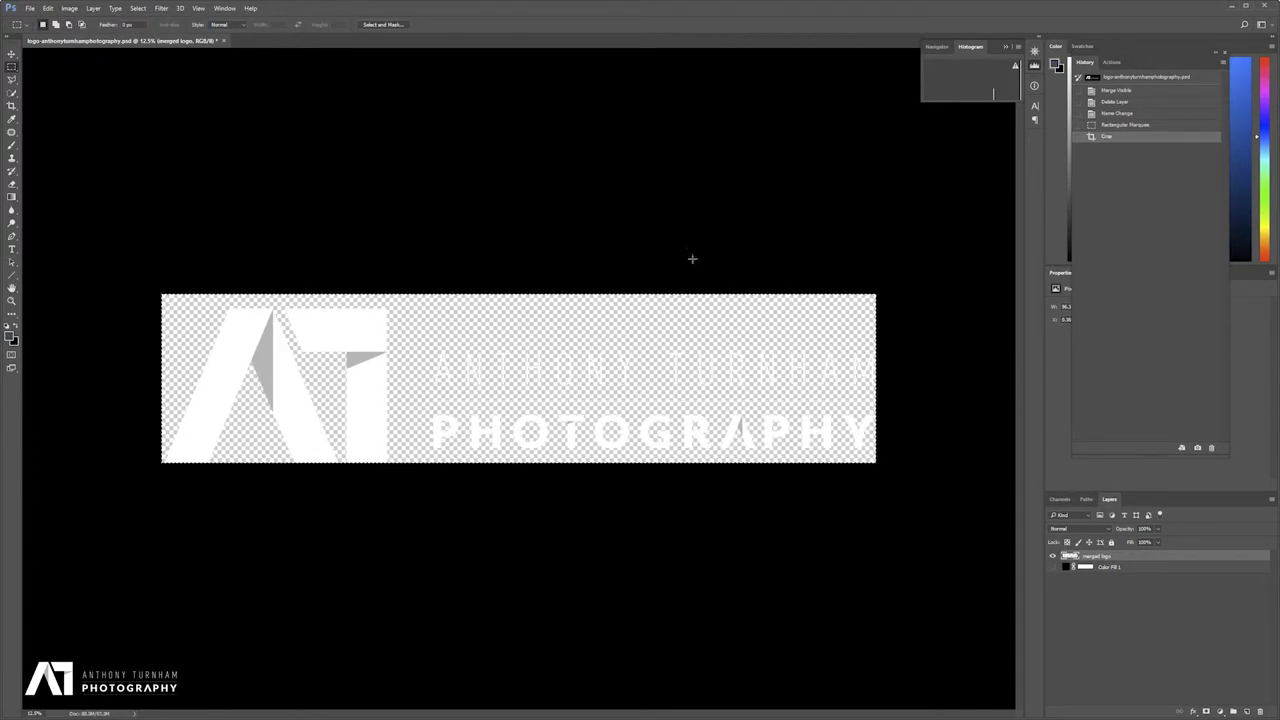
{"action": "key", "text": "ctrl+d"}
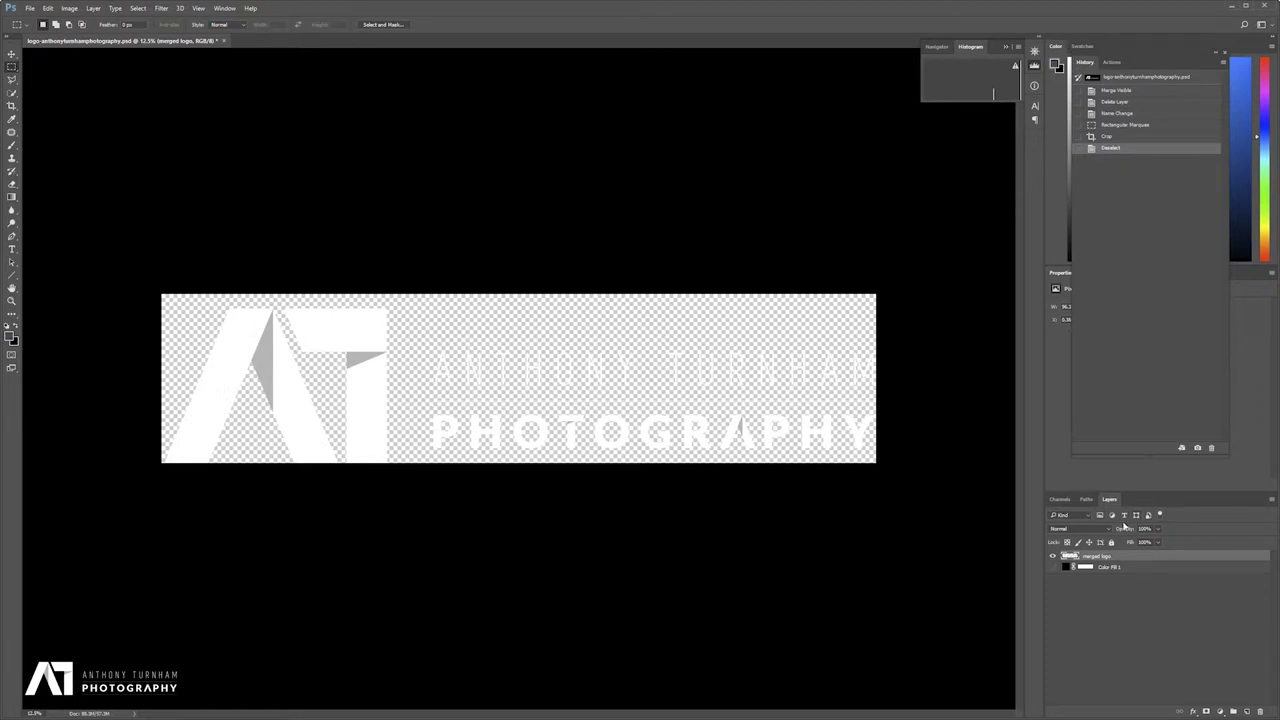
Trim the canvas based on transparent pixels on the top, bottom, left and right sides.
{"action": "left_click", "coordinate": [72, 8]}
{"action": "left_click", "coordinate": [120, 147]}
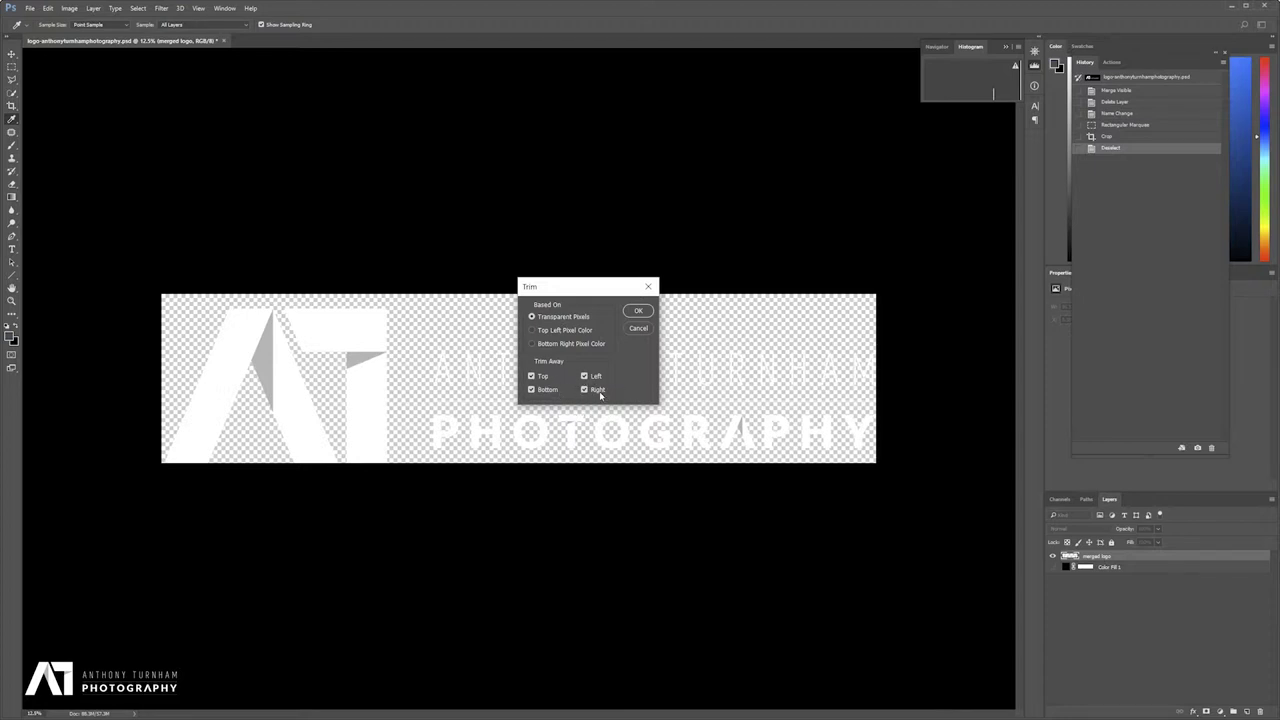
{"action": "left_click", "coordinate": [639, 312]}
{"action": "key", "text": "m"}
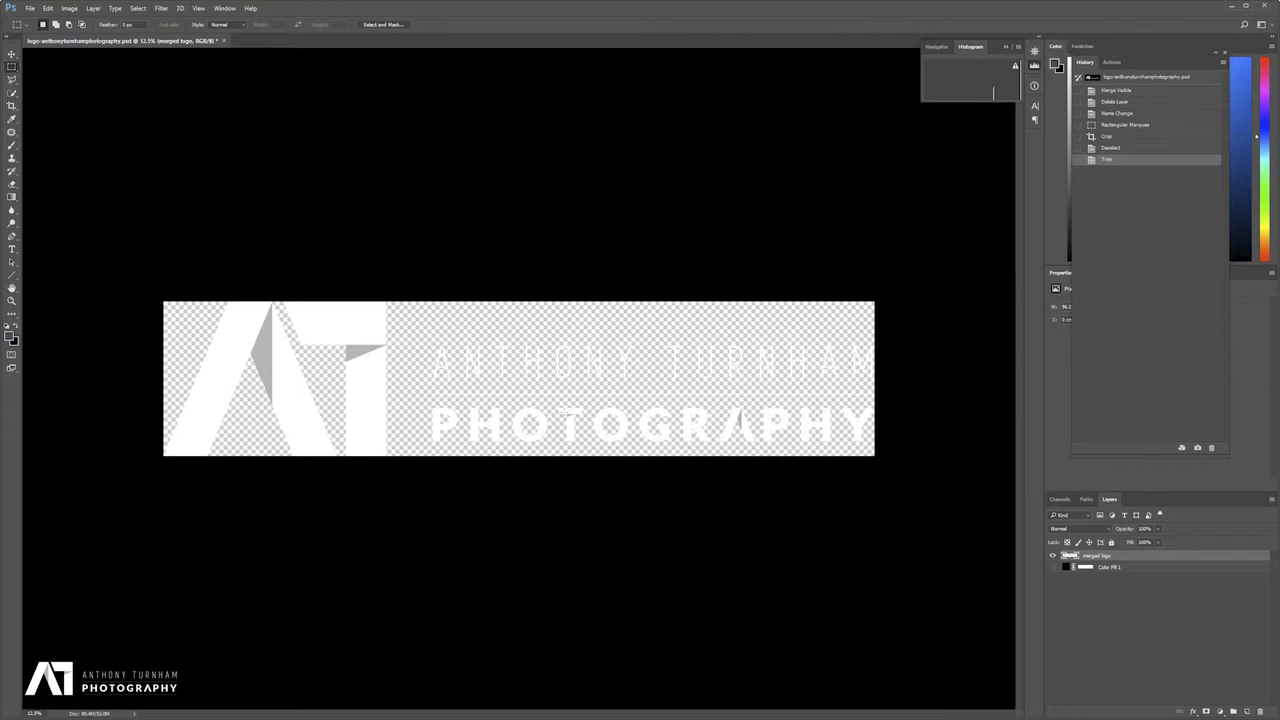
Show the Color Fill 1 layer again and change its color to dark gray.
{"action": "left_click", "coordinate": [580, 374], "text": "ctrl"}
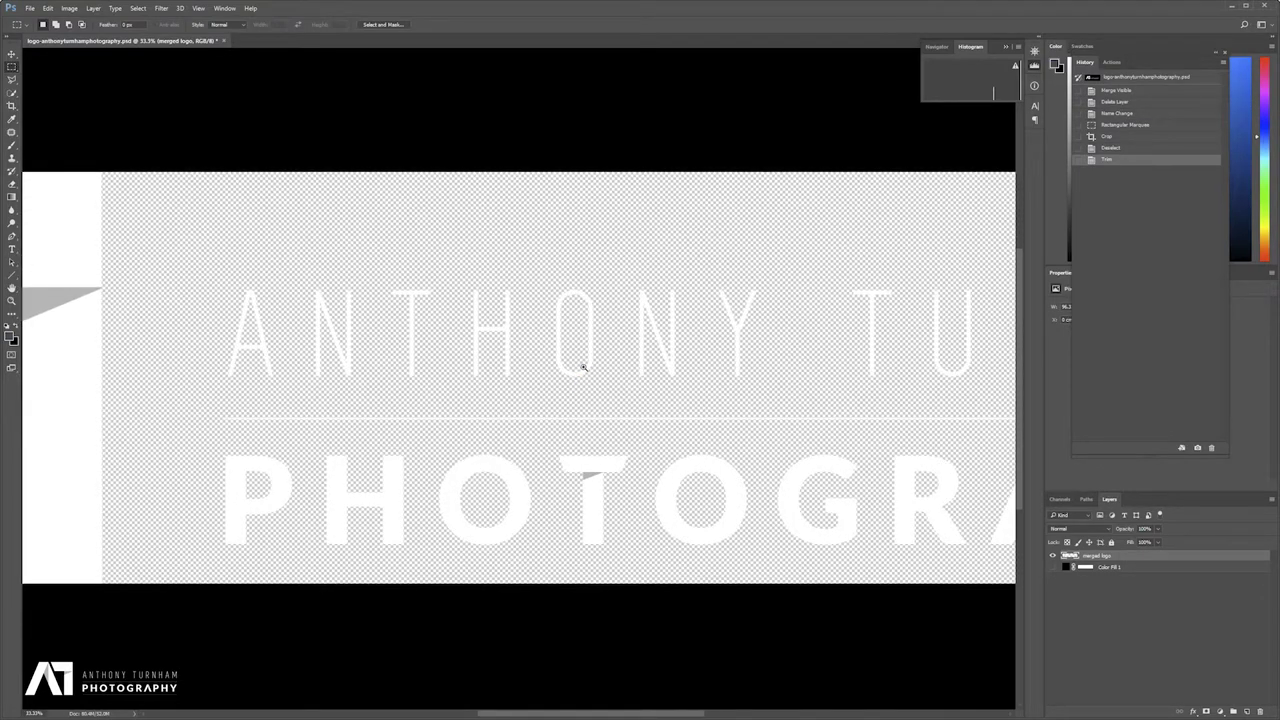
{"action": "left_click", "coordinate": [647, 412], "text": "alt"}
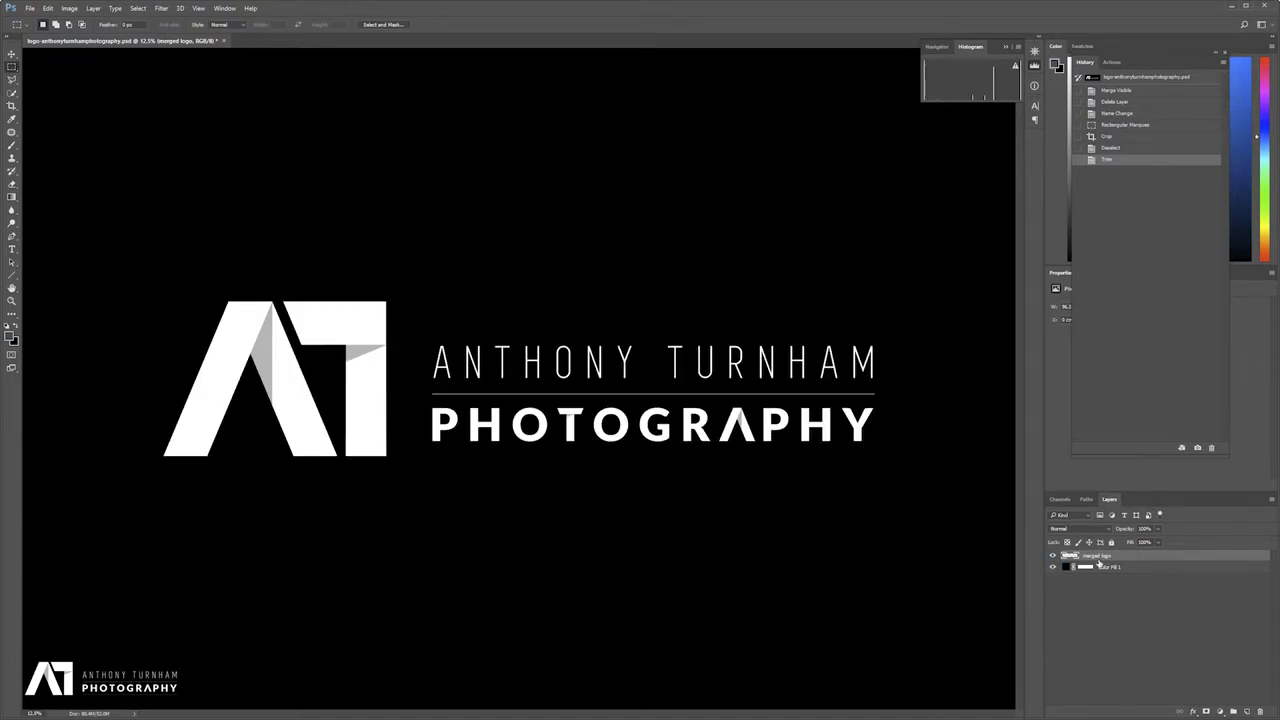
{"action": "double_click", "coordinate": [1070, 567]}
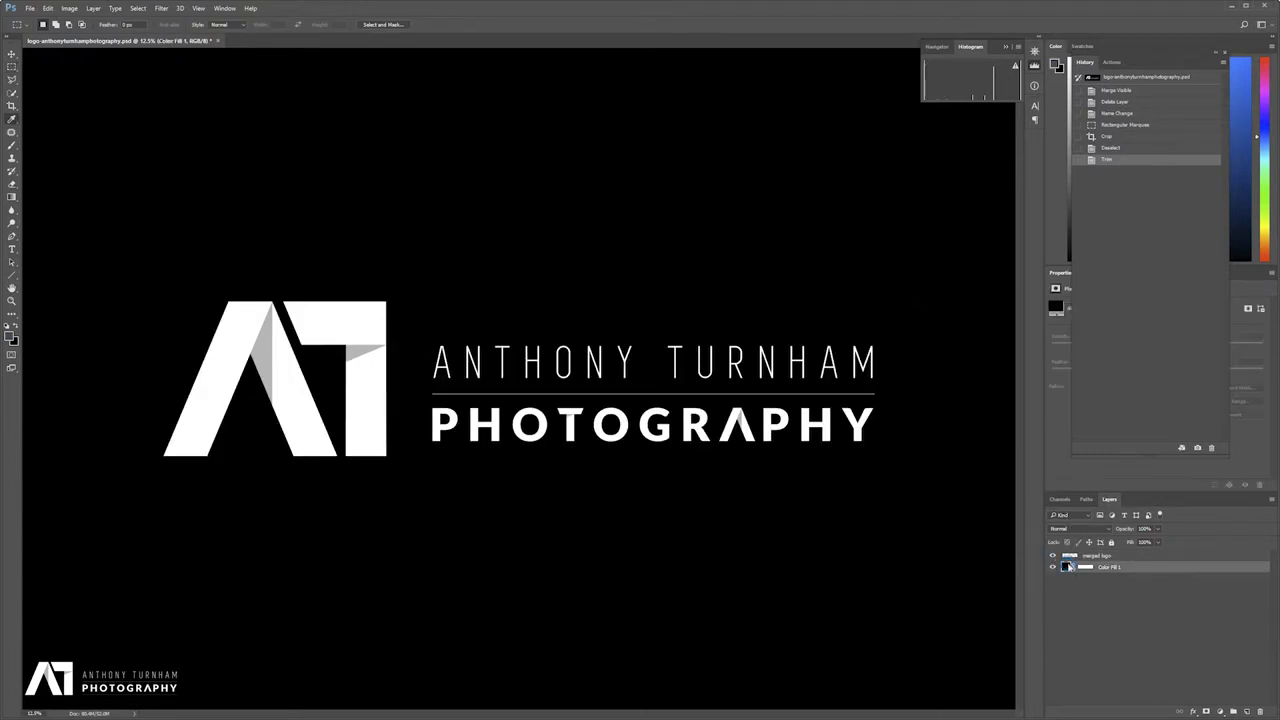
{"action": "left_click_drag", "start_coordinate": [972, 537], "coordinate": [900, 556]}
{"action": "left_click", "coordinate": [1191, 467]}
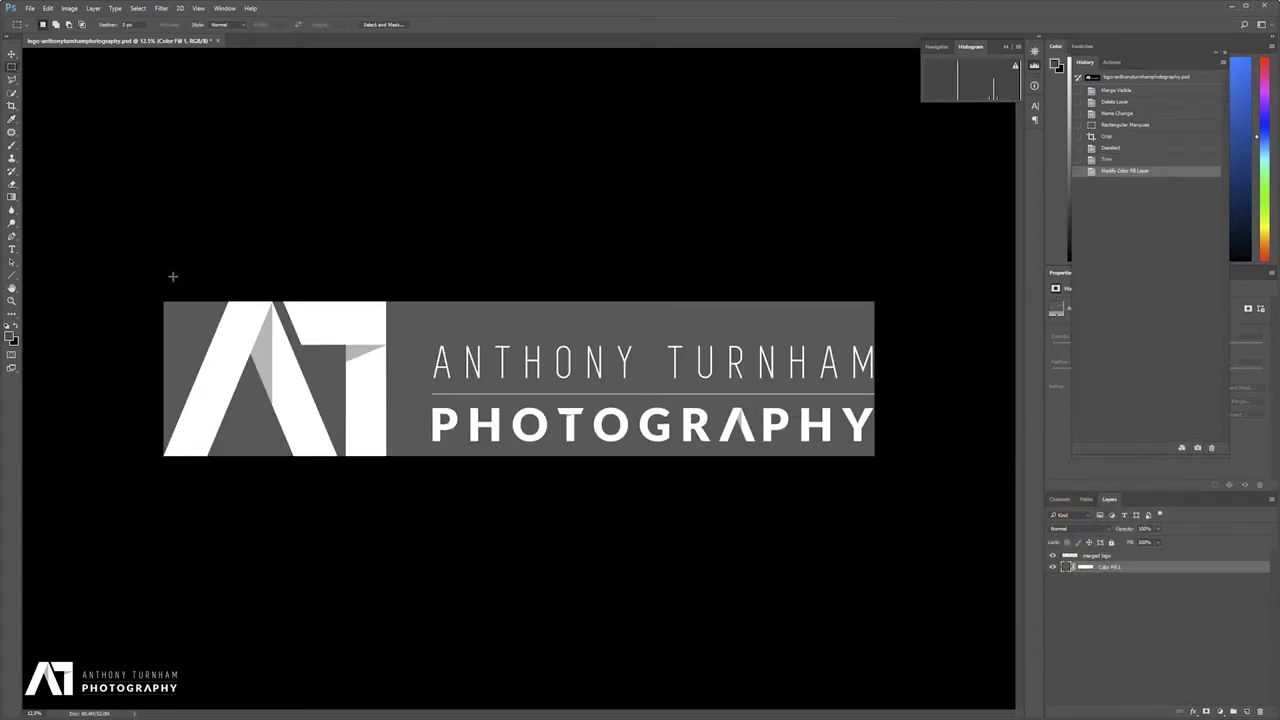
Extend the canvas width to 130 percent with the anchor at the middle left, adding space on the right.
{"action": "left_click", "coordinate": [70, 9]}
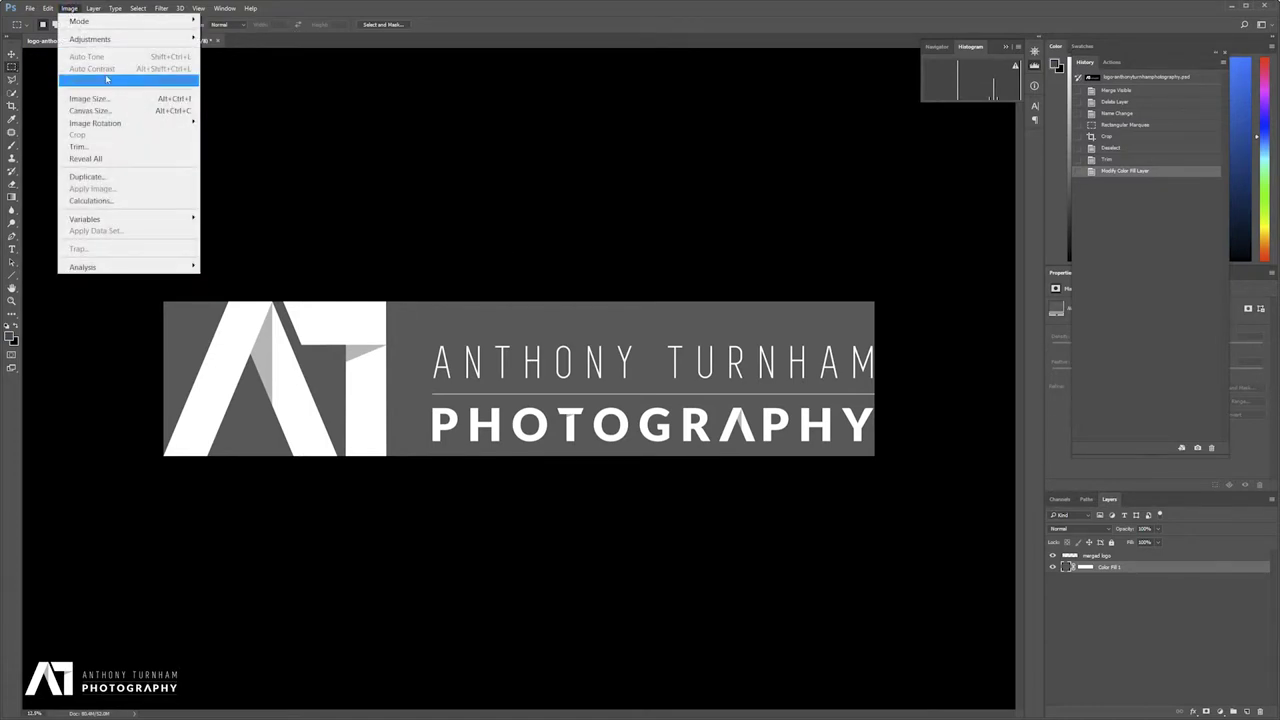
{"action": "left_click", "coordinate": [117, 111]}
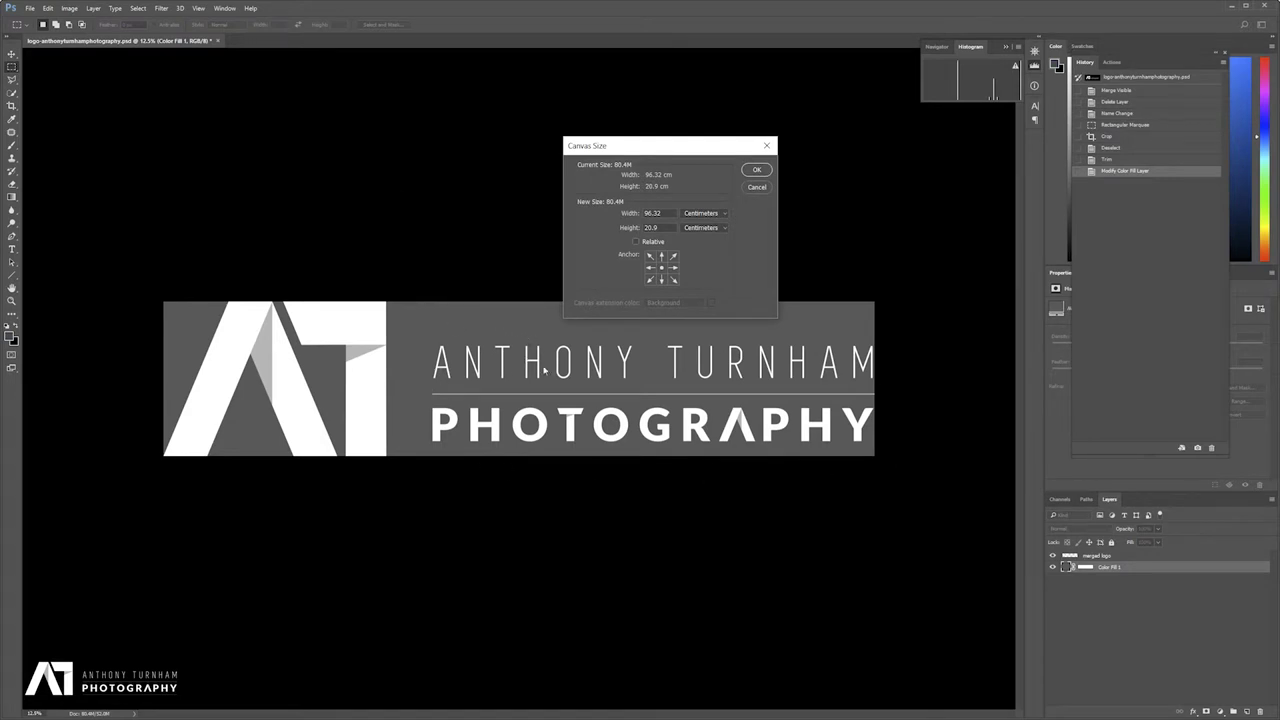
{"action": "left_click", "coordinate": [649, 268]}
{"action": "left_click", "coordinate": [687, 213]}
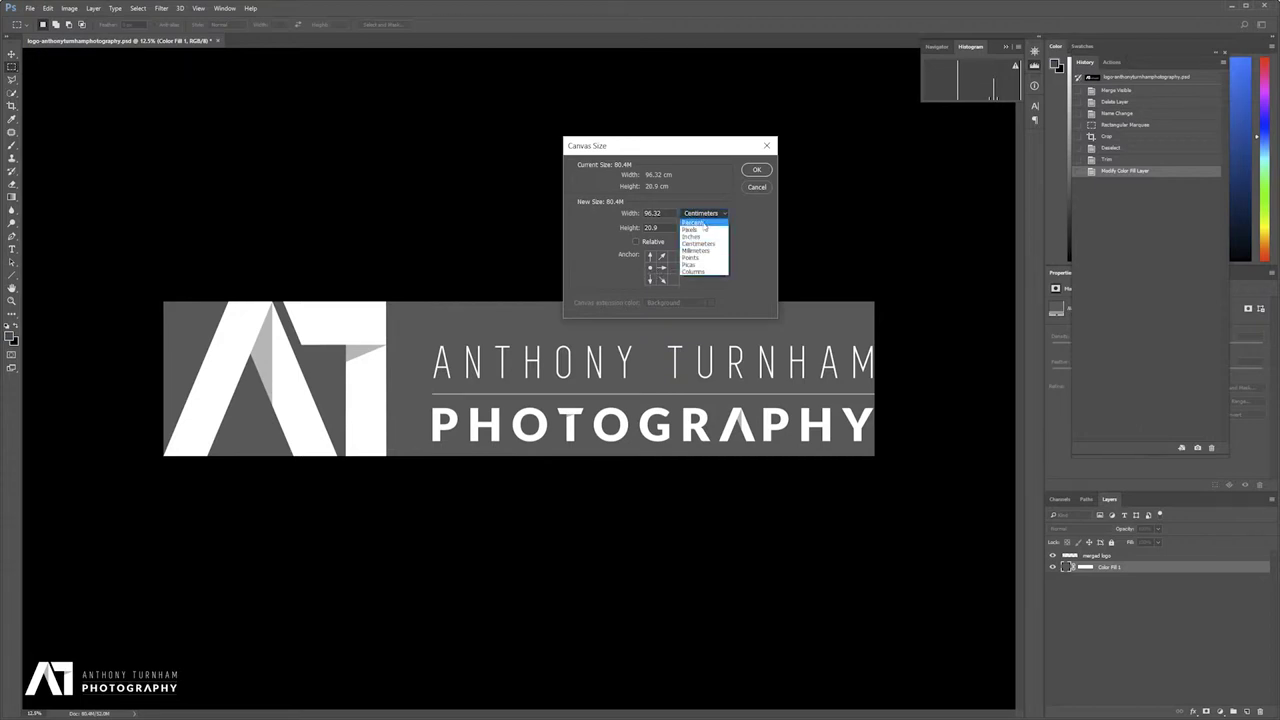
{"action": "left_click", "coordinate": [705, 224]}
{"action": "left_click", "coordinate": [617, 212]}
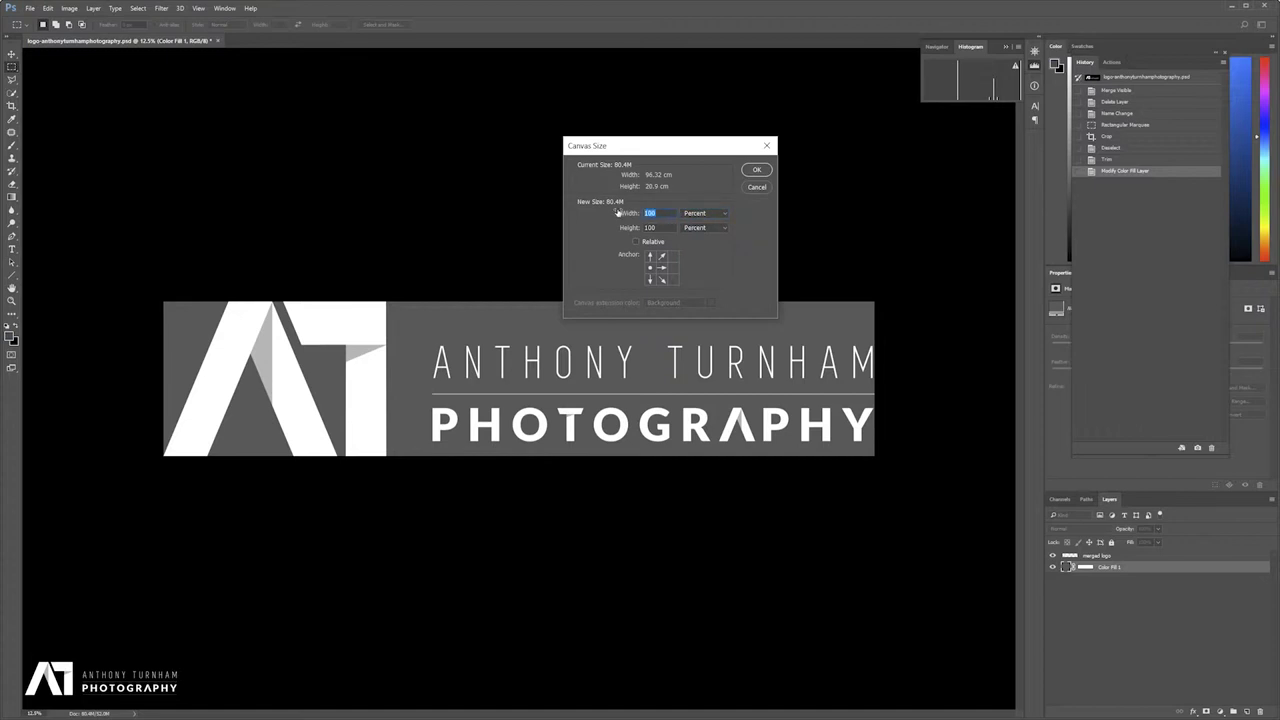
{"action": "type", "text": "170"}
{"action": "key", "text": "Return"}
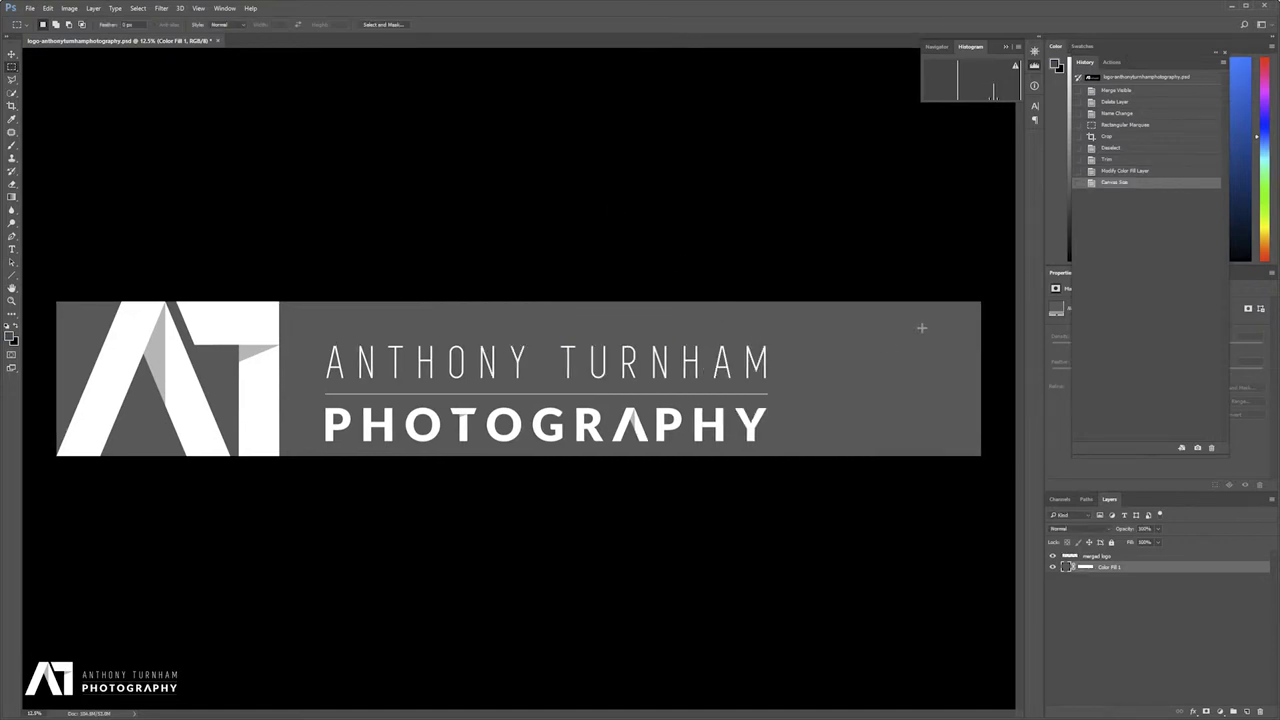
Marquee the name and PHOTOGRAPHY text on the merged logo layer and scale it up to about 160 percent, nearer the AT emblem.
{"action": "left_click", "coordinate": [1110, 557]}
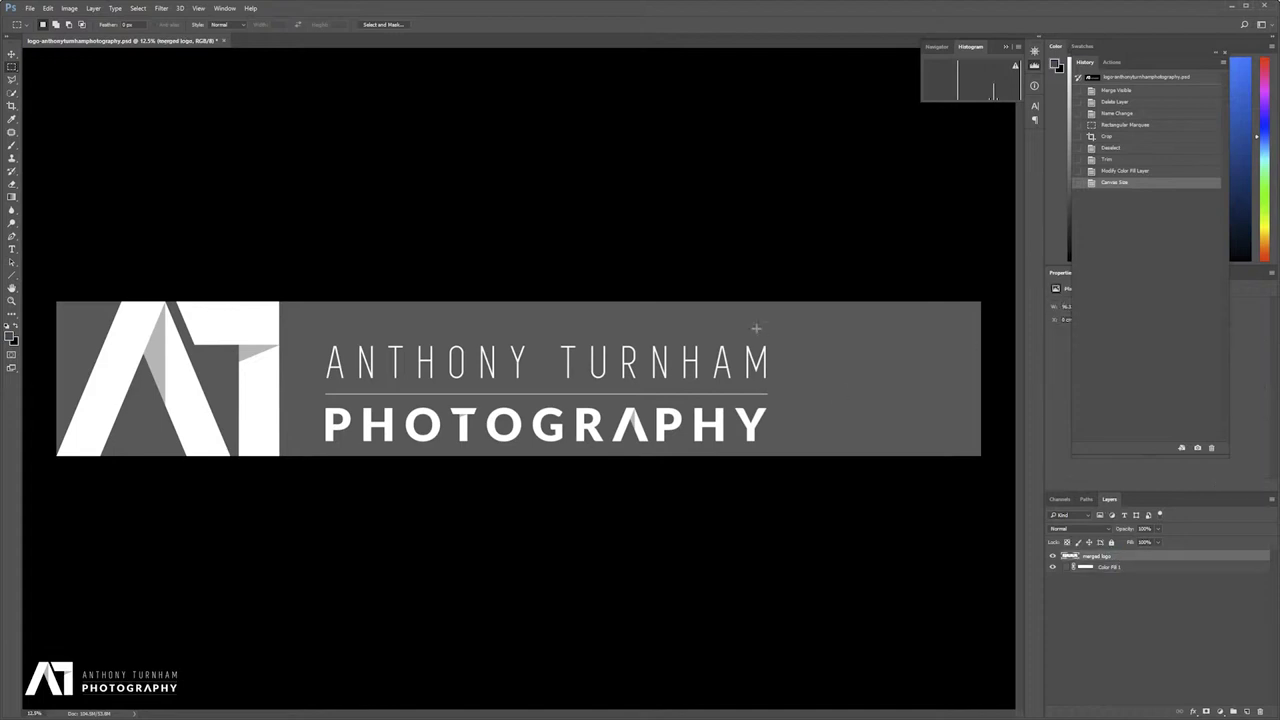
{"action": "left_click_drag", "start_coordinate": [316, 300], "coordinate": [783, 450]}
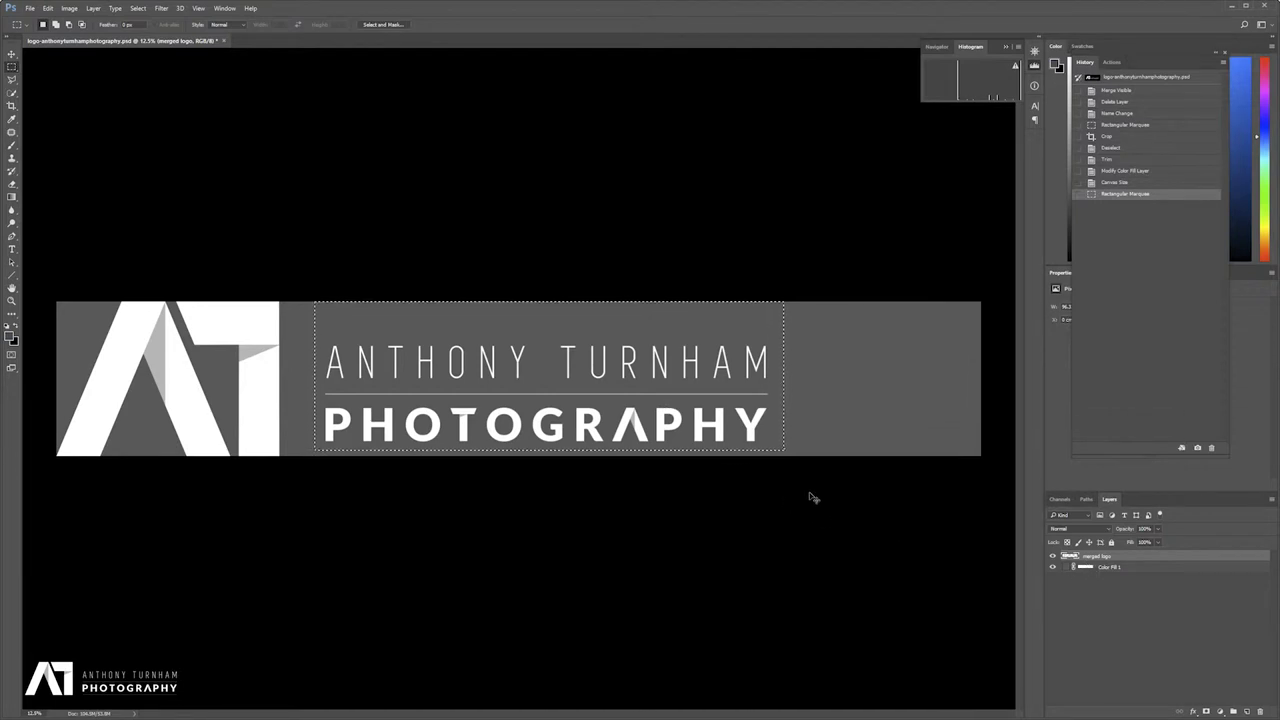
{"action": "key", "text": "ctrl+t"}
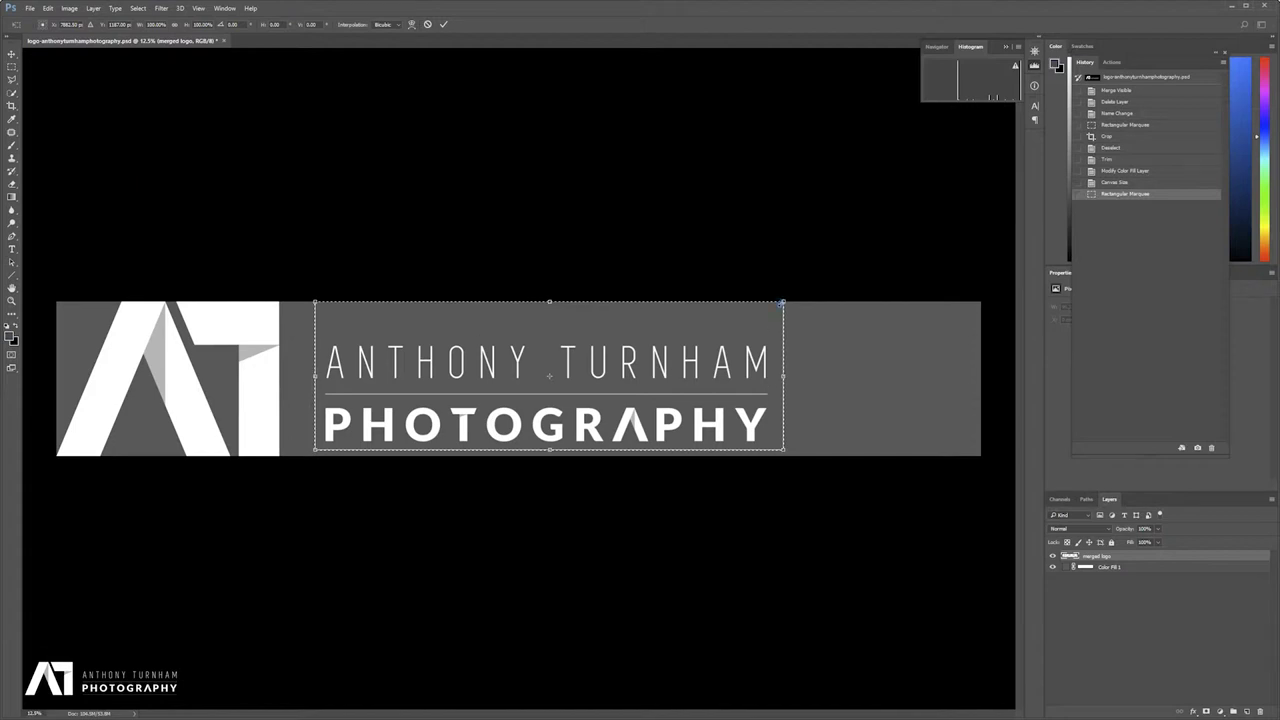
{"action": "left_click_drag", "start_coordinate": [783, 301], "coordinate": [972, 235]}
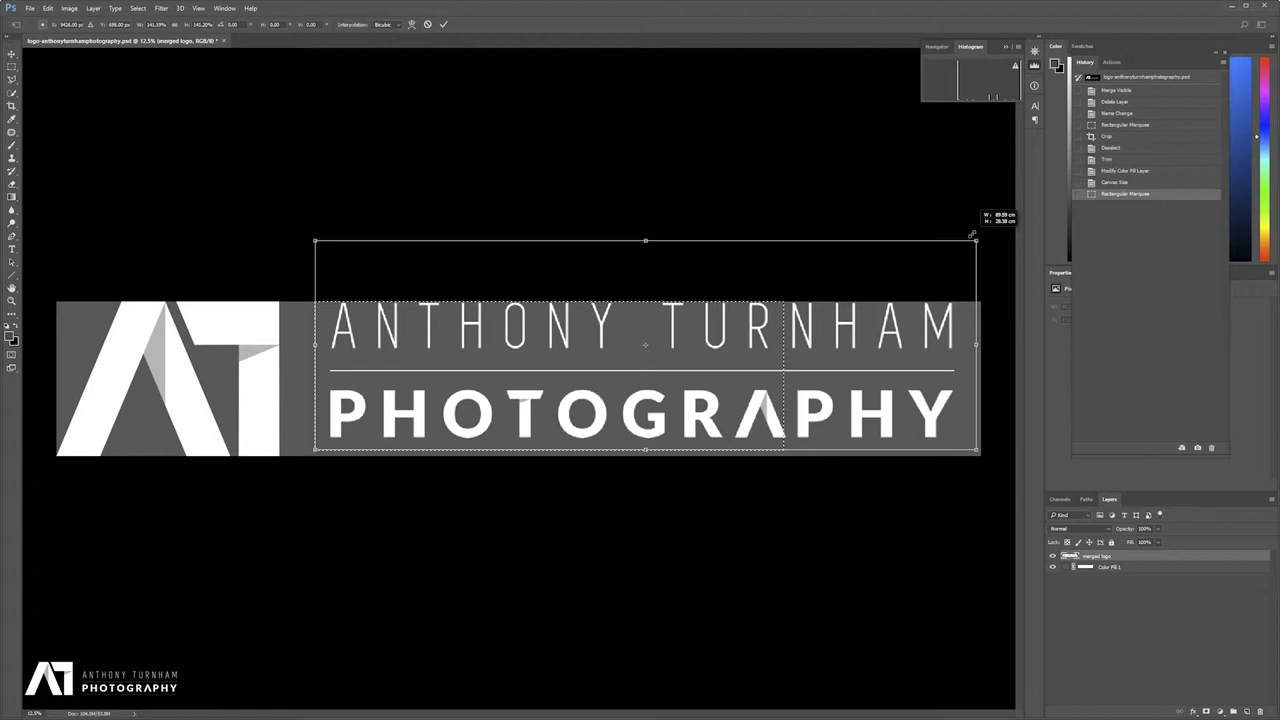
{"action": "left_click_drag", "start_coordinate": [972, 235], "coordinate": [973, 236]}
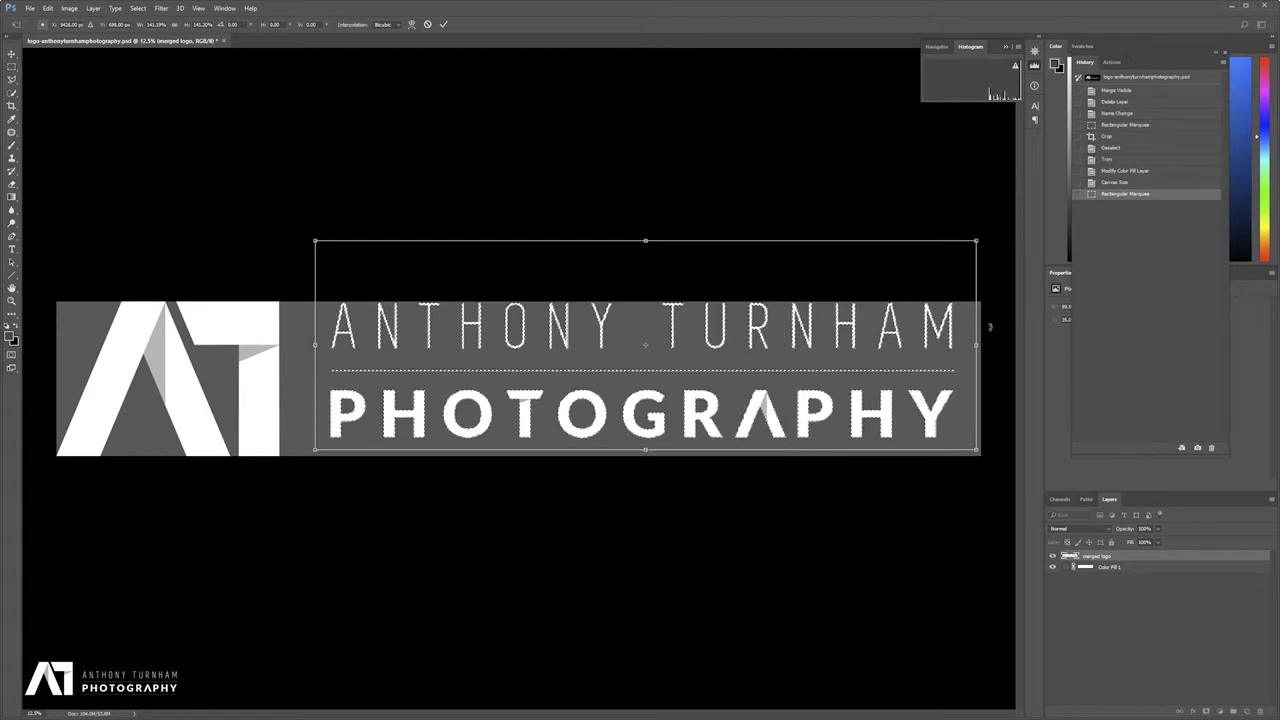
{"action": "left_click_drag", "start_coordinate": [977, 451], "coordinate": [1008, 461]}
{"action": "left_click_drag", "start_coordinate": [797, 412], "coordinate": [783, 418]}
{"action": "left_click_drag", "start_coordinate": [788, 432], "coordinate": [787, 433]}
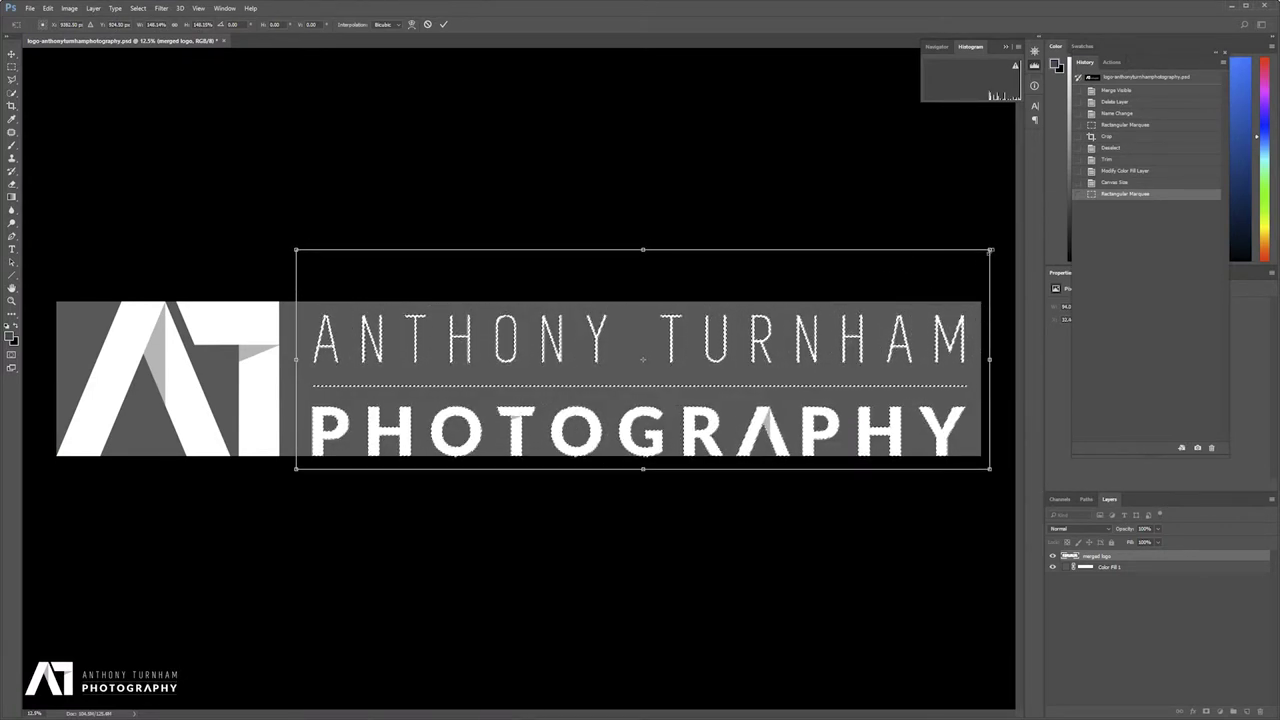
{"action": "left_click_drag", "start_coordinate": [991, 250], "coordinate": [1036, 203]}
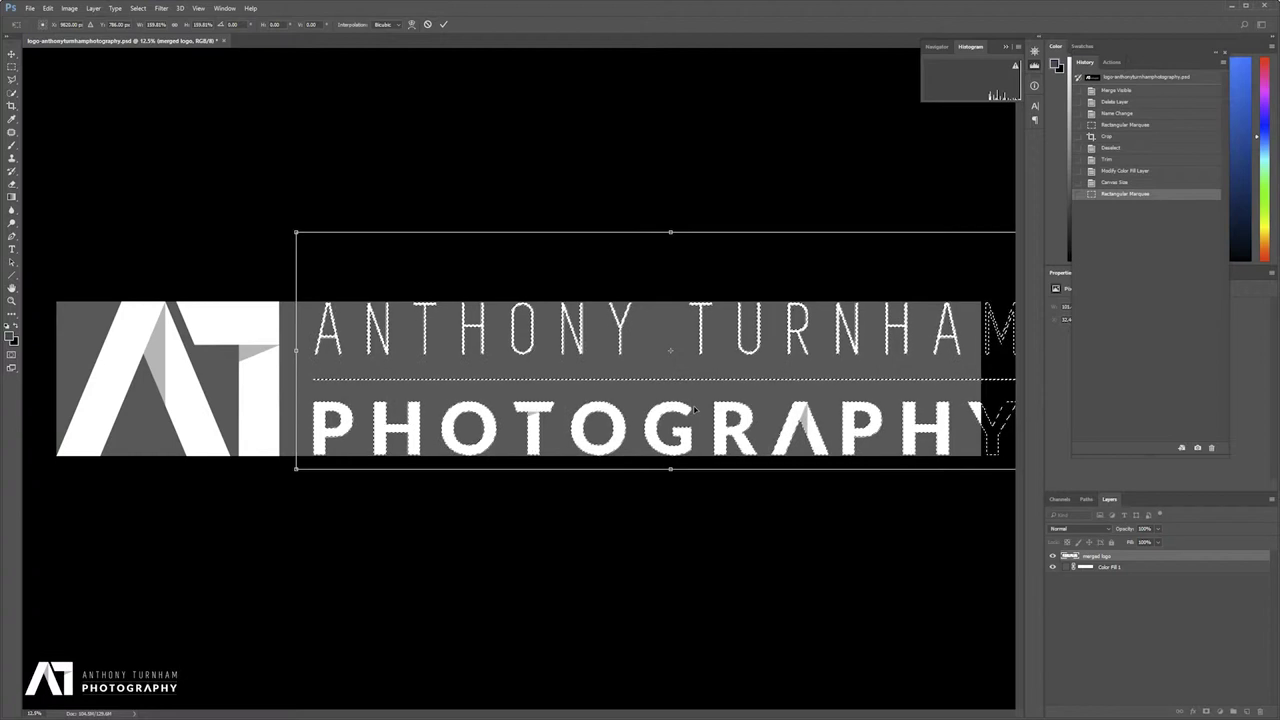
{"action": "key", "text": "Return"}
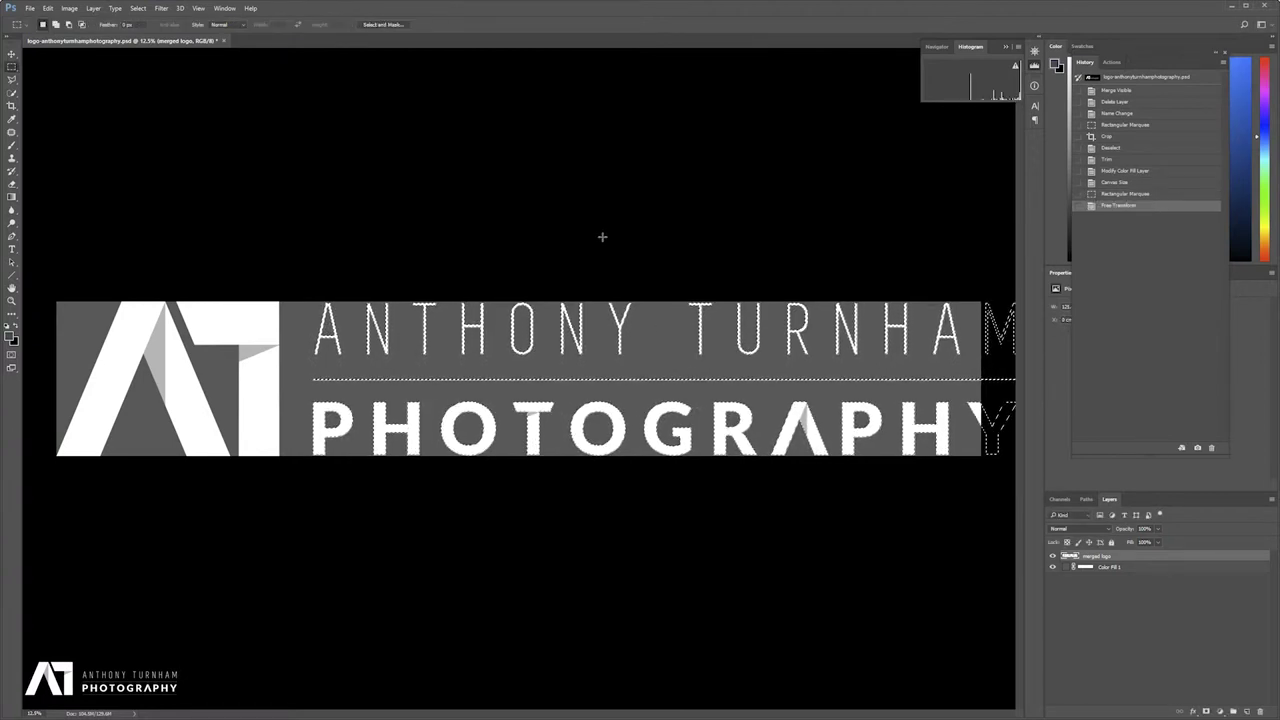
Extend the canvas width to 140 cm with the anchor at the middle left.
{"action": "left_click", "coordinate": [70, 9]}
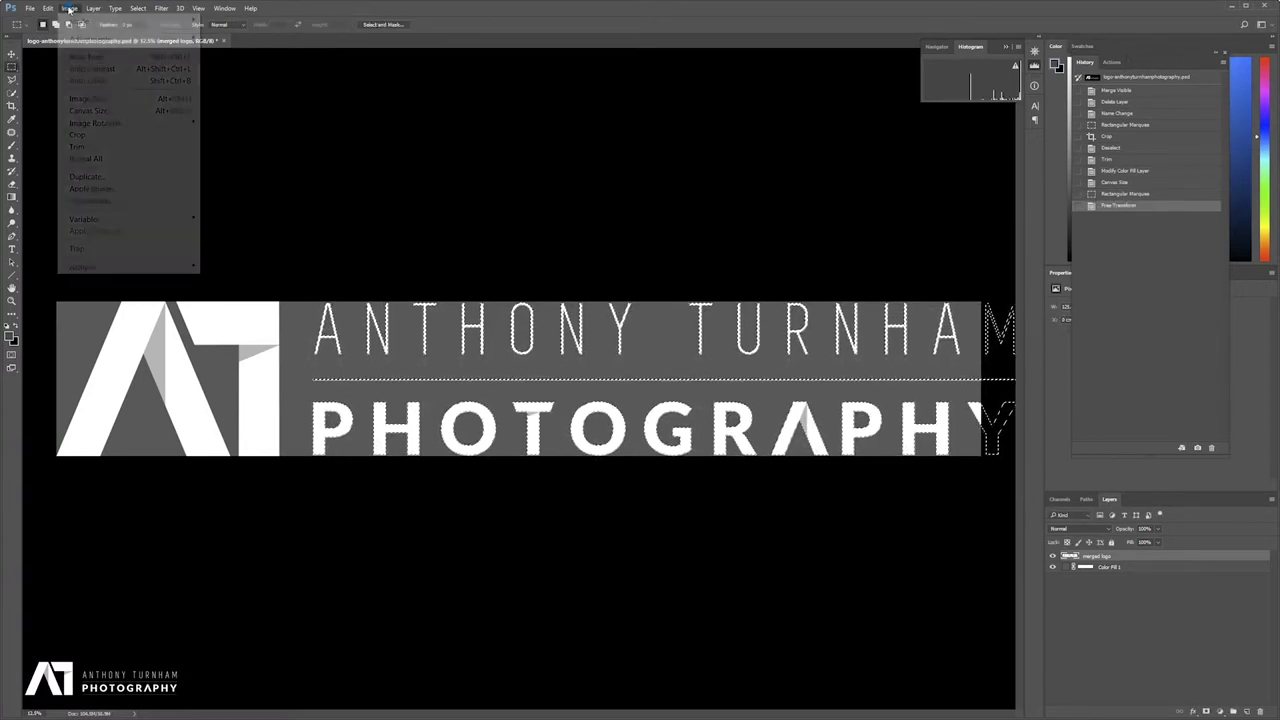
{"action": "left_click", "coordinate": [95, 110]}
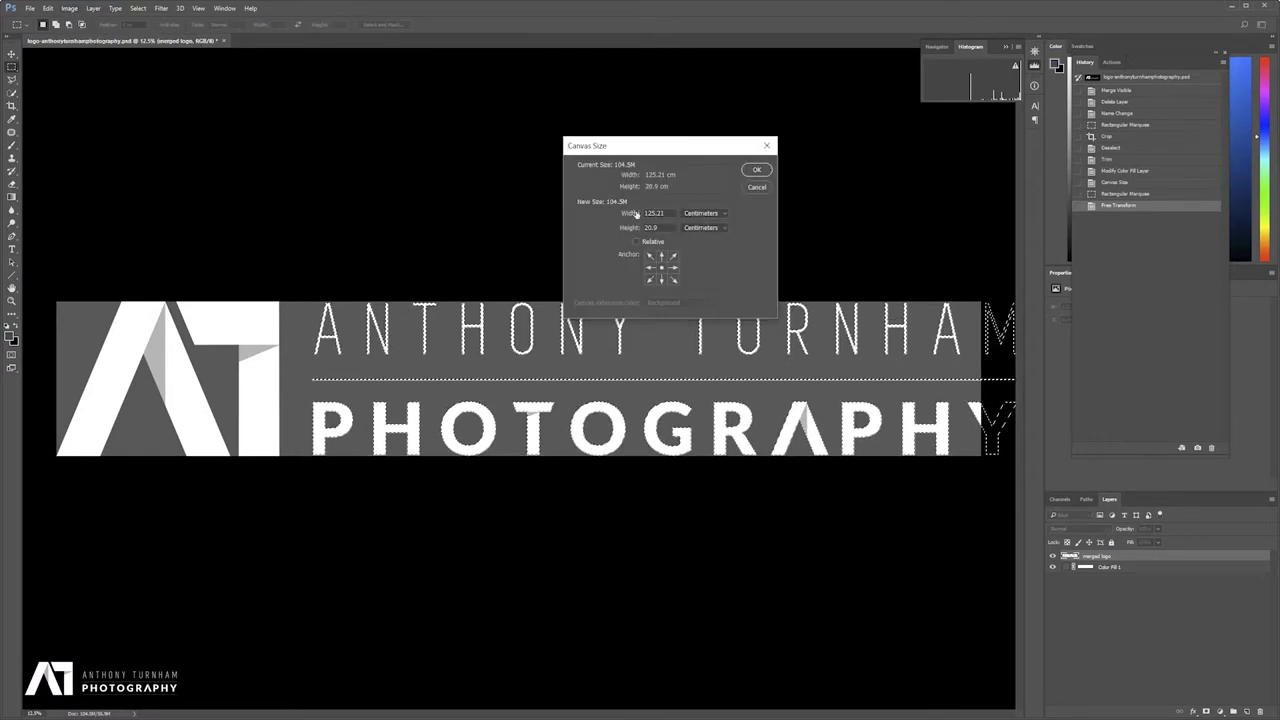
{"action": "left_click", "coordinate": [650, 268]}
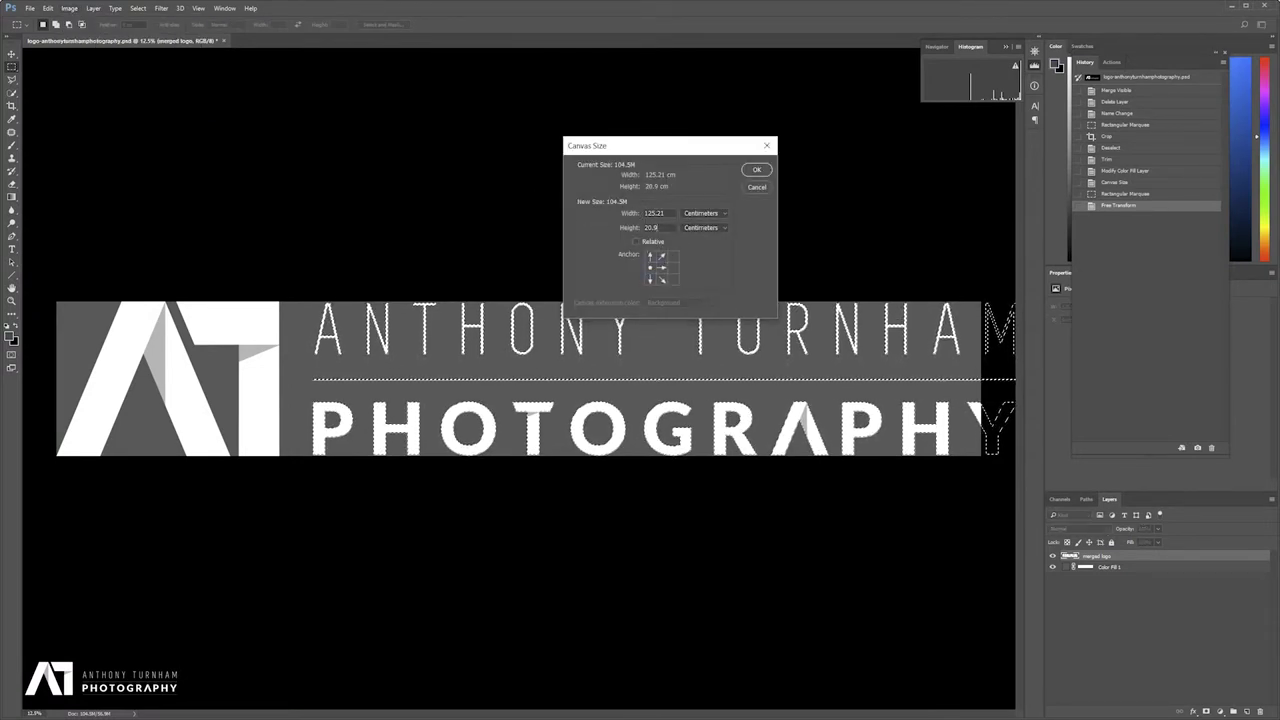
{"action": "double_click", "coordinate": [654, 213]}
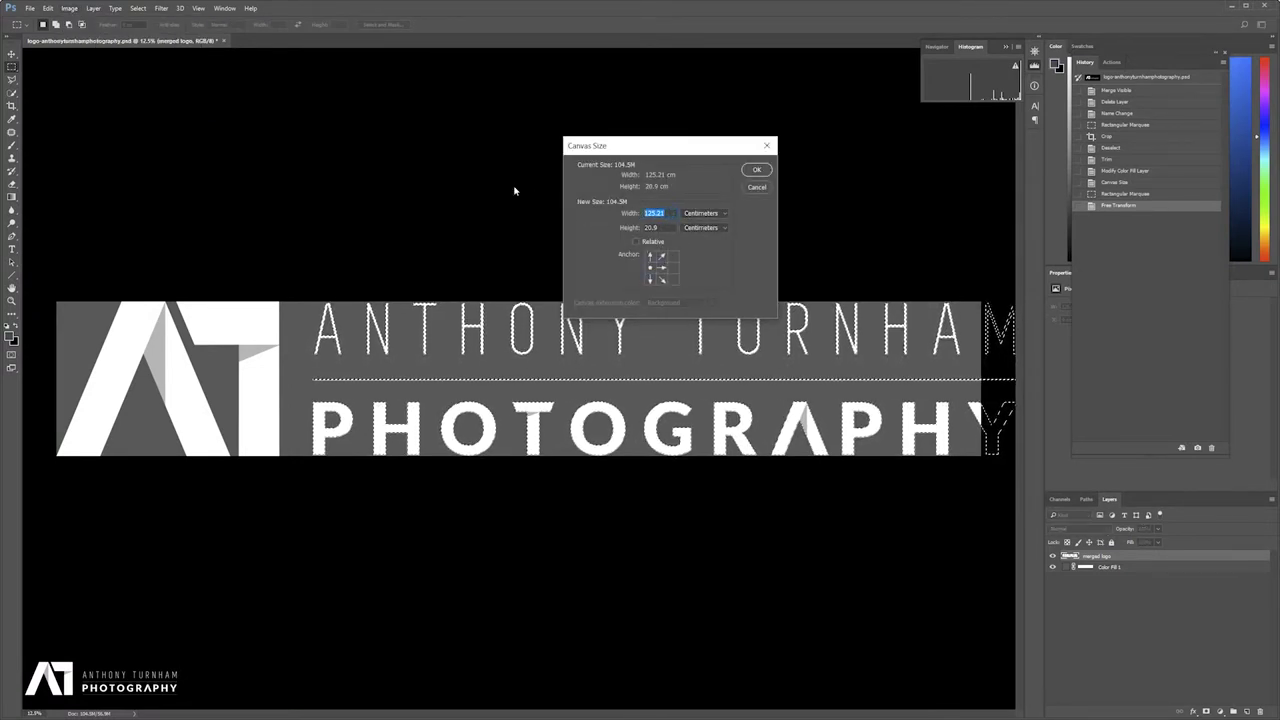
{"action": "type", "text": "140"}
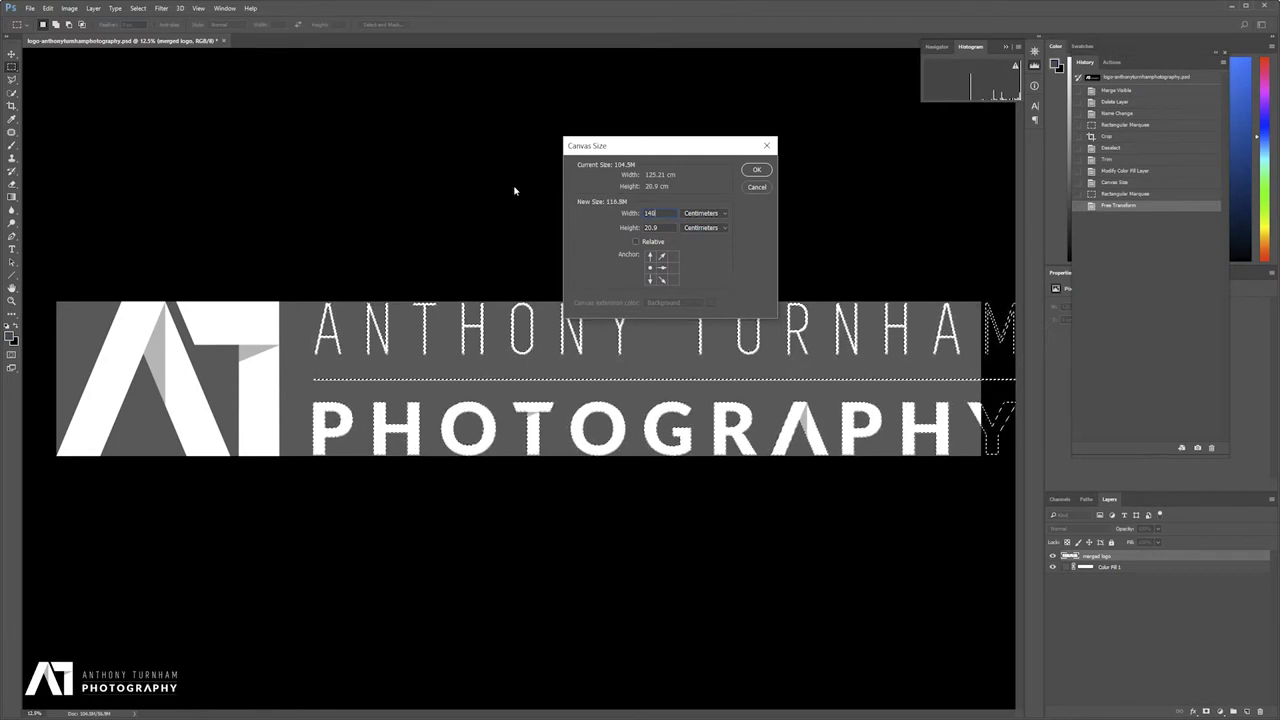
{"action": "key", "text": "Return"}
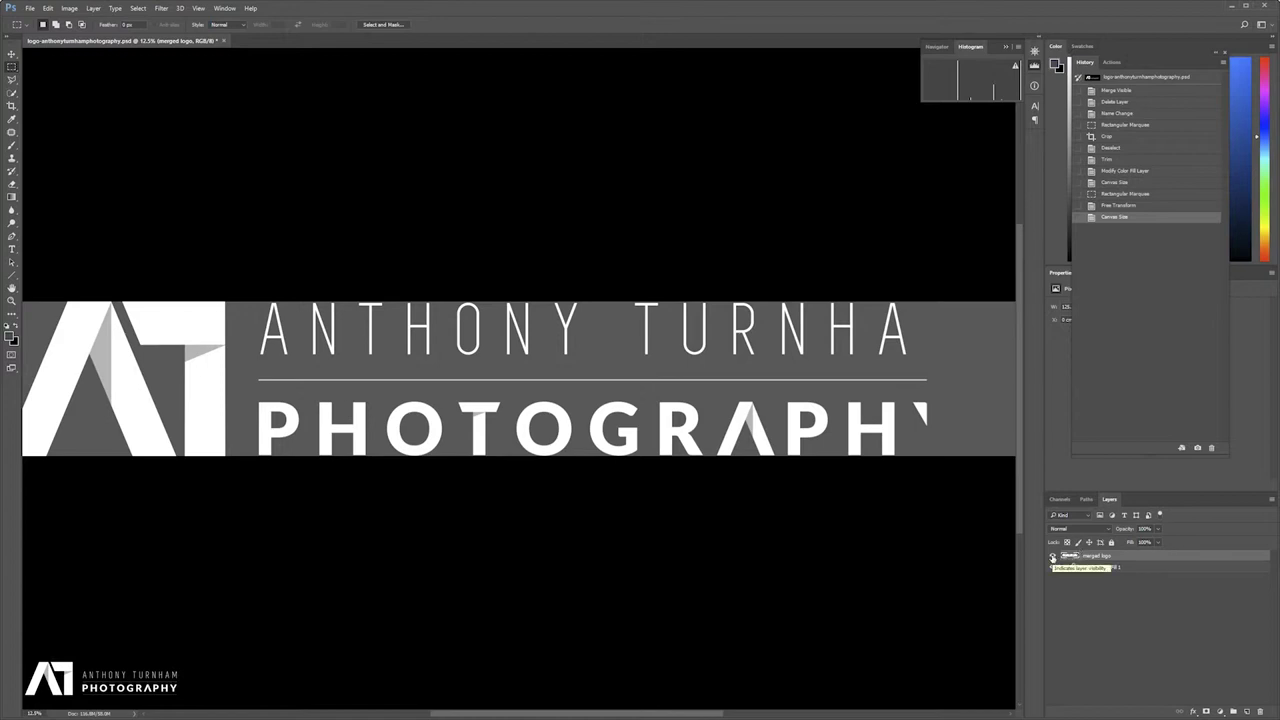
Undo both canvas extensions, the text scaling and its marquee, back to the Color Fill color change.
{"action": "key", "text": "ctrl+alt+z"}
{"action": "key", "text": "ctrl+alt+z"}
{"action": "key", "text": "ctrl+alt+z"}
{"action": "key", "text": "ctrl+alt+z"}
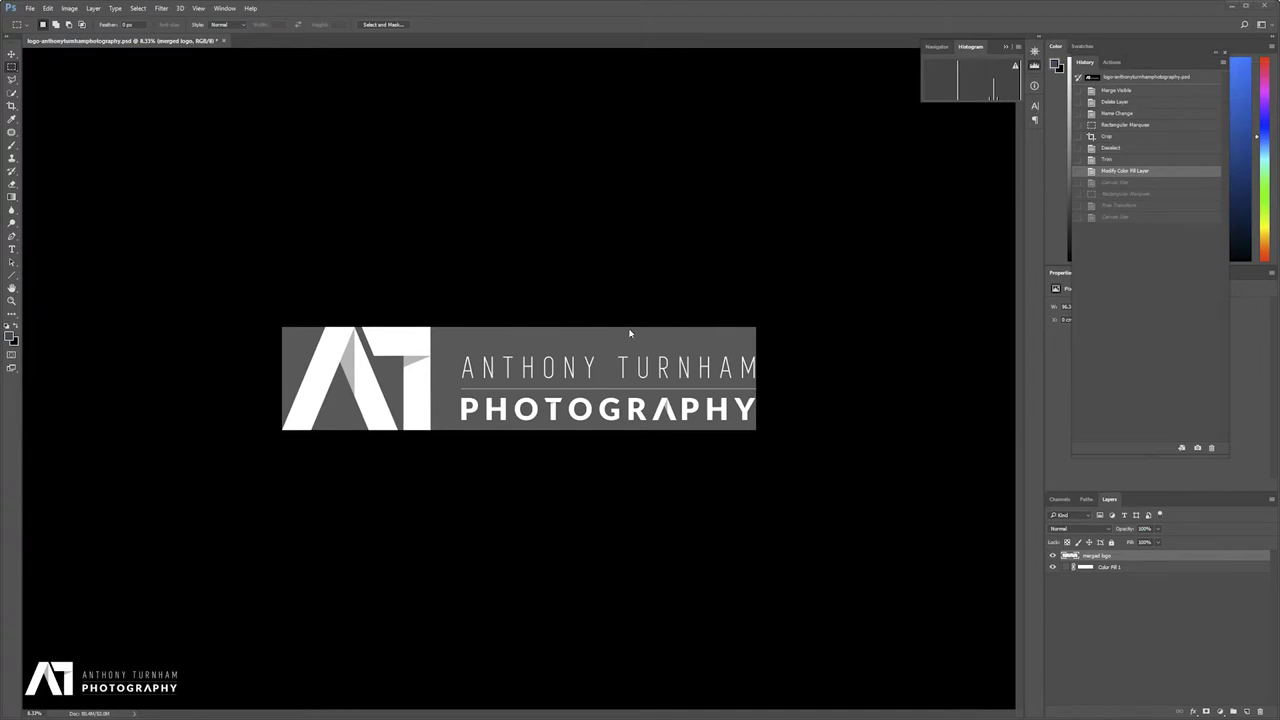
Extend the canvas width to 150 cm with the anchor at the middle left.
{"action": "left_click", "coordinate": [69, 9]}
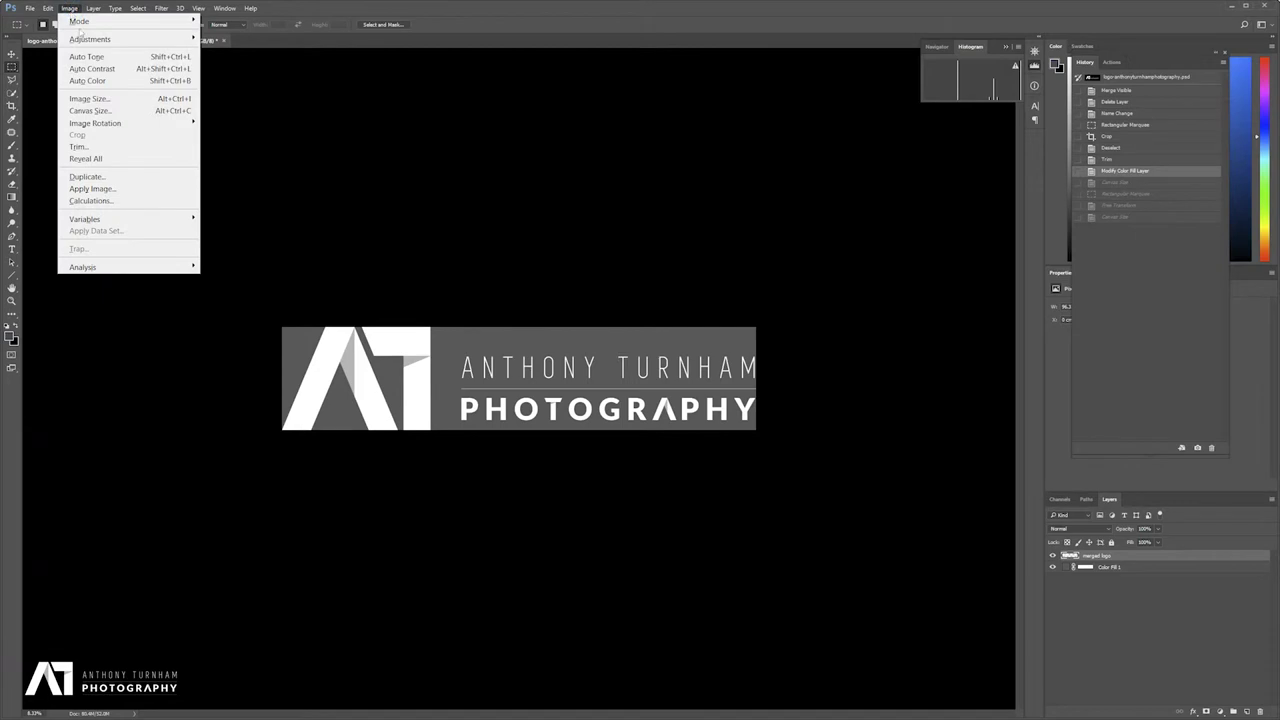
{"action": "left_click", "coordinate": [88, 110]}
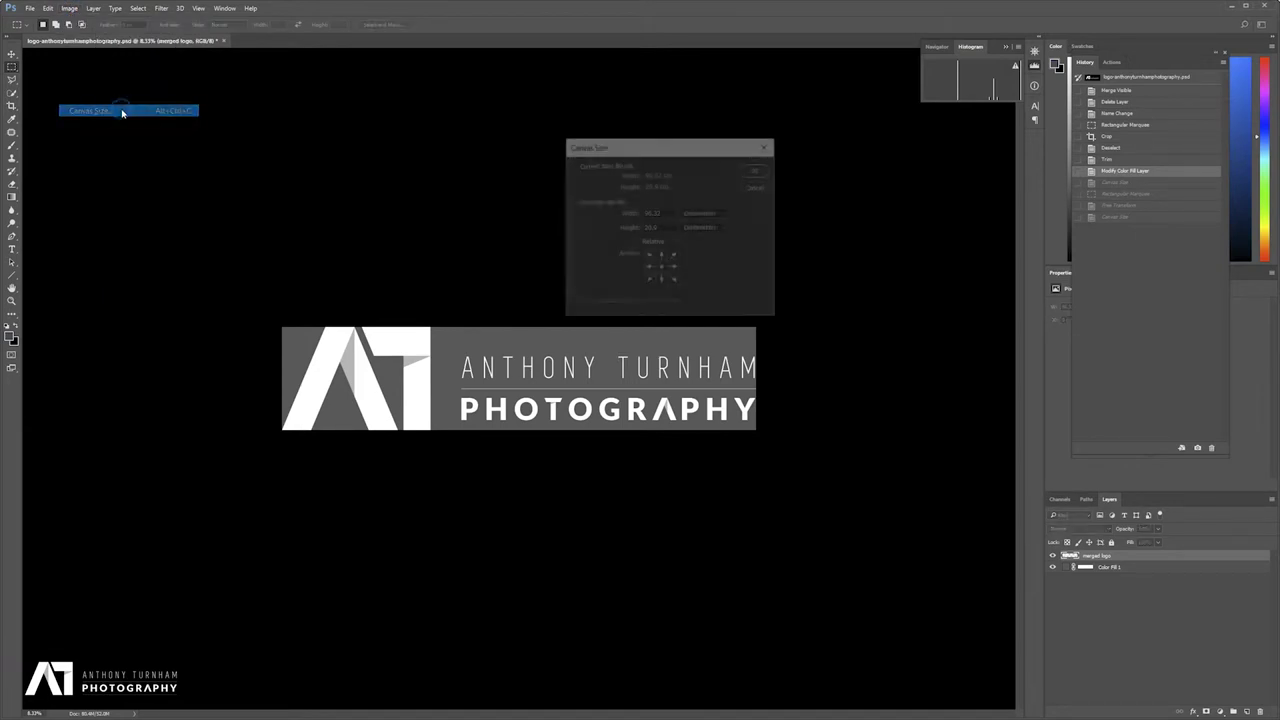
{"action": "left_click", "coordinate": [650, 268]}
{"action": "left_click_drag", "start_coordinate": [669, 228], "coordinate": [556, 229]}
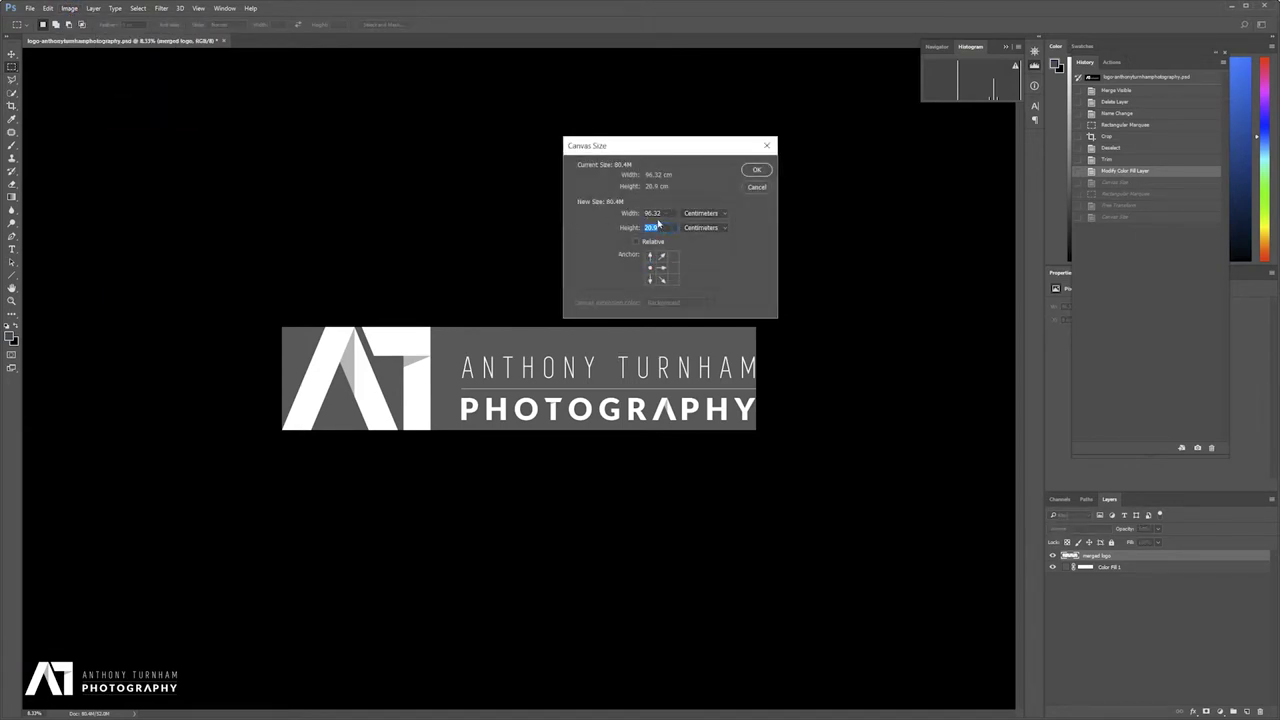
{"action": "left_click_drag", "start_coordinate": [662, 213], "coordinate": [613, 207]}
{"action": "type", "text": "150"}
{"action": "key", "text": "Return"}
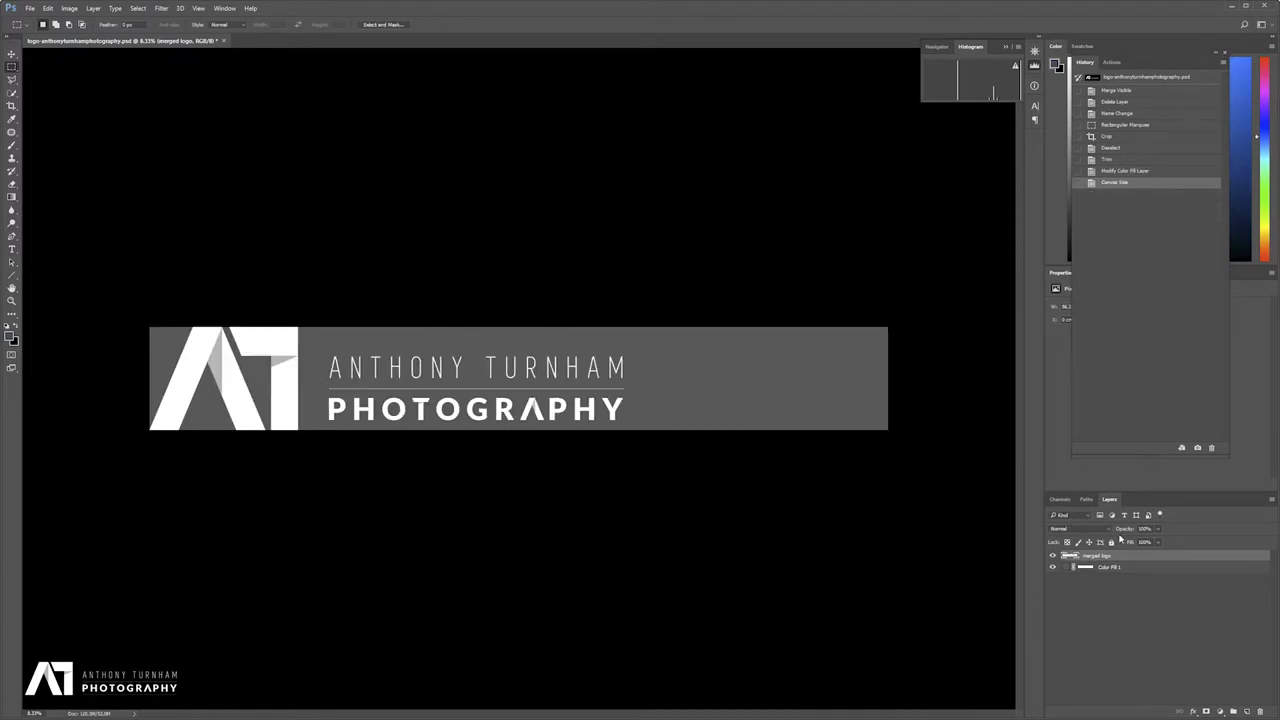
Copy the marqueed name and PHOTOGRAPHY text onto a new layer and hide the merged logo layer.
{"action": "left_click_drag", "start_coordinate": [319, 342], "coordinate": [636, 430]}
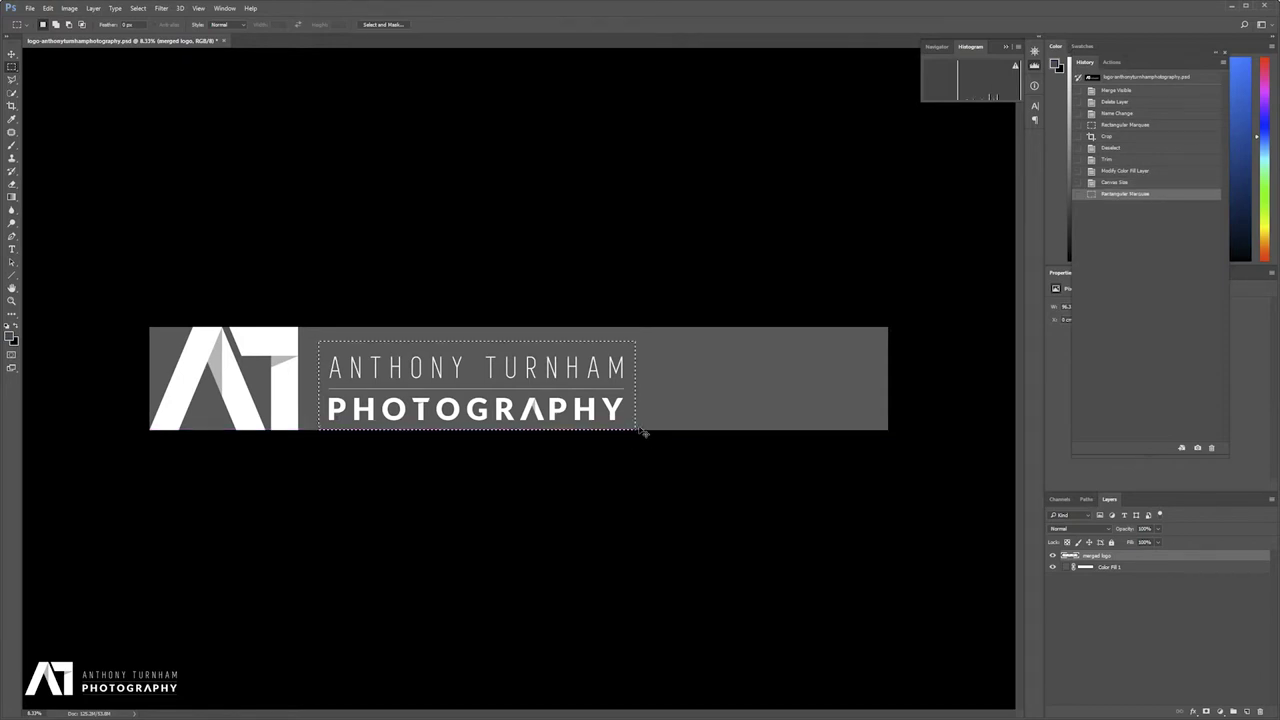
{"action": "key", "text": "ctrl+c"}
{"action": "key", "text": "ctrl+v"}
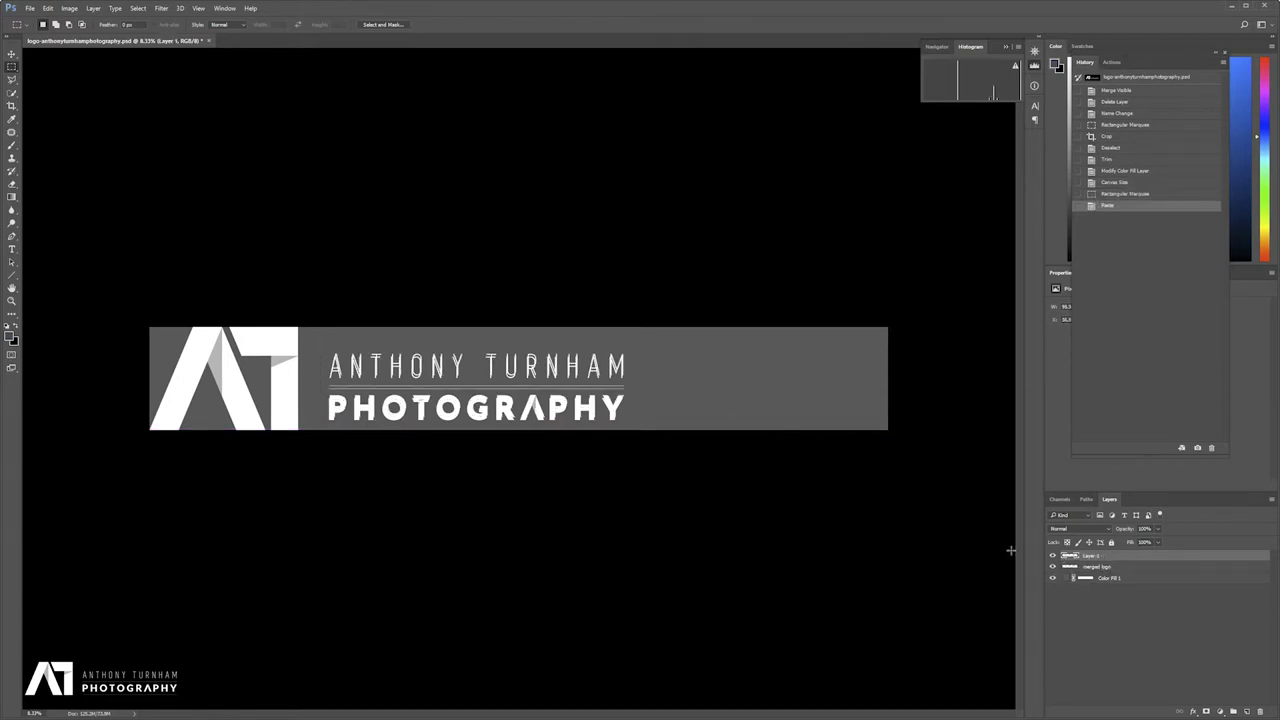
{"action": "left_click", "coordinate": [1053, 566]}
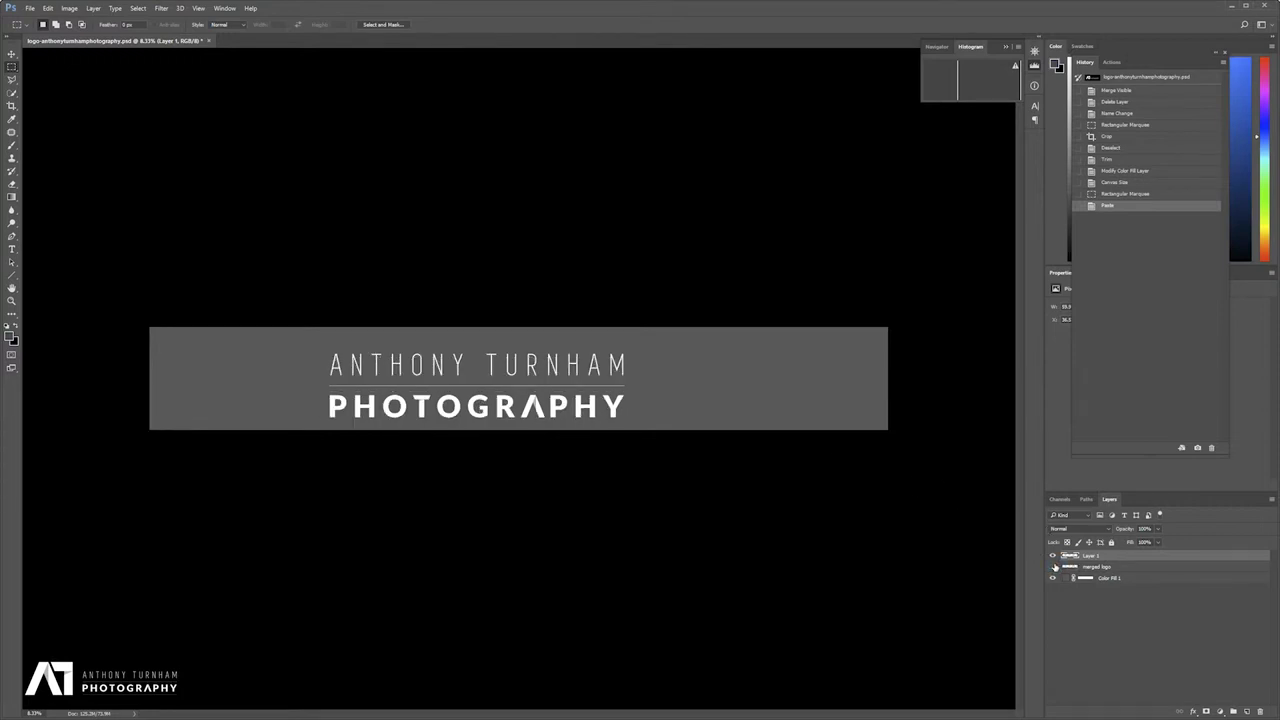
Scale the pasted text proportionally to about 161 percent so it fills the full height of the canvas.
{"action": "key", "text": "ctrl+t"}
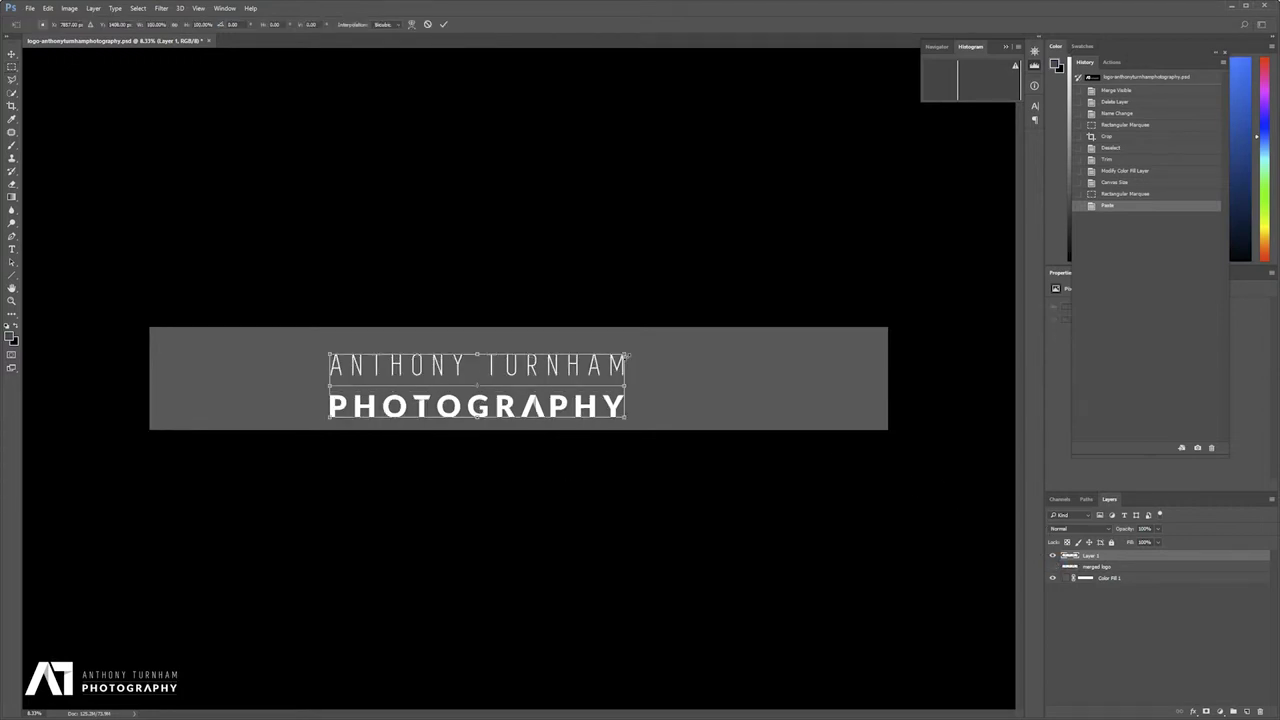
{"action": "left_click_drag", "start_coordinate": [626, 353], "coordinate": [658, 315]}
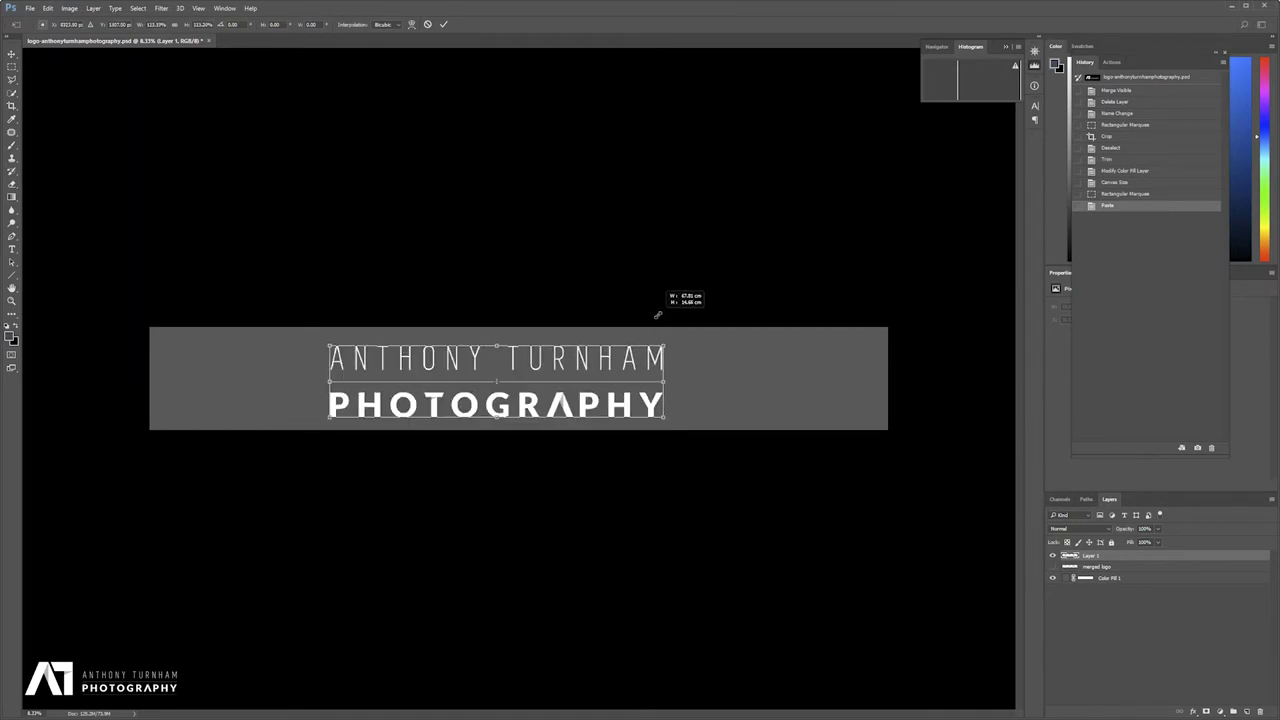
{"action": "left_click_drag", "start_coordinate": [658, 315], "coordinate": [801, 437]}
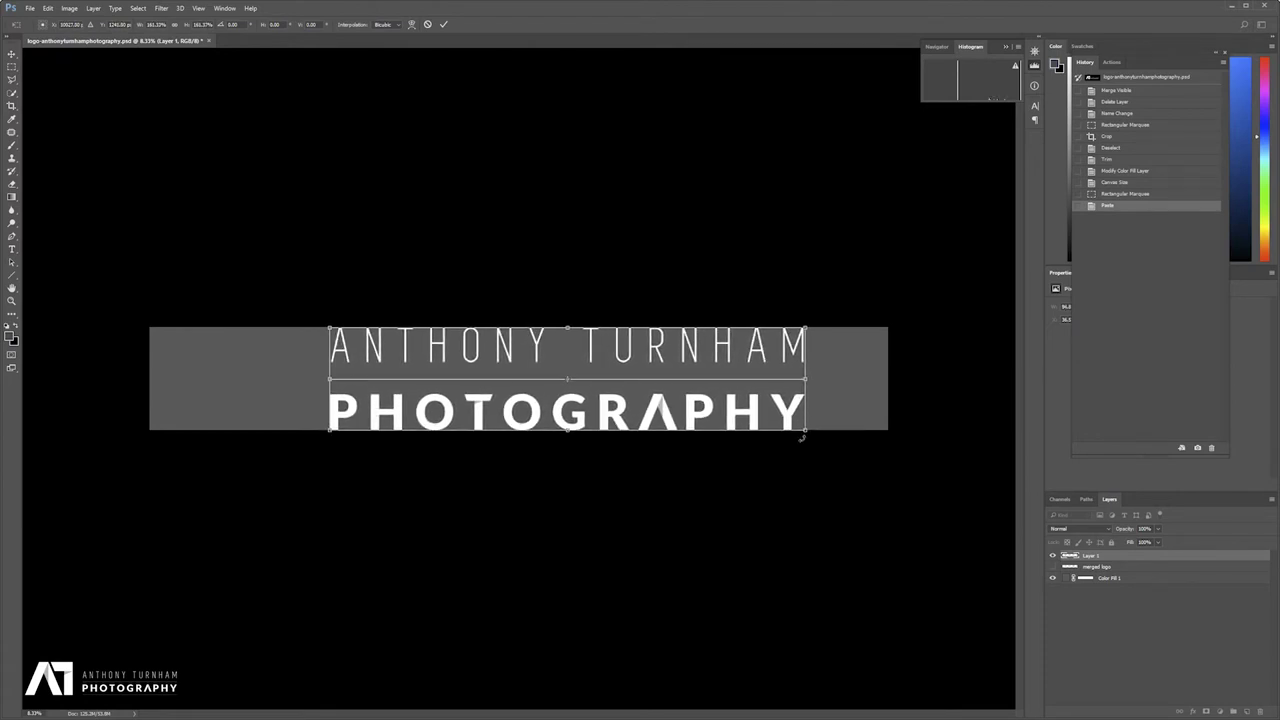
{"action": "key", "text": "m"}
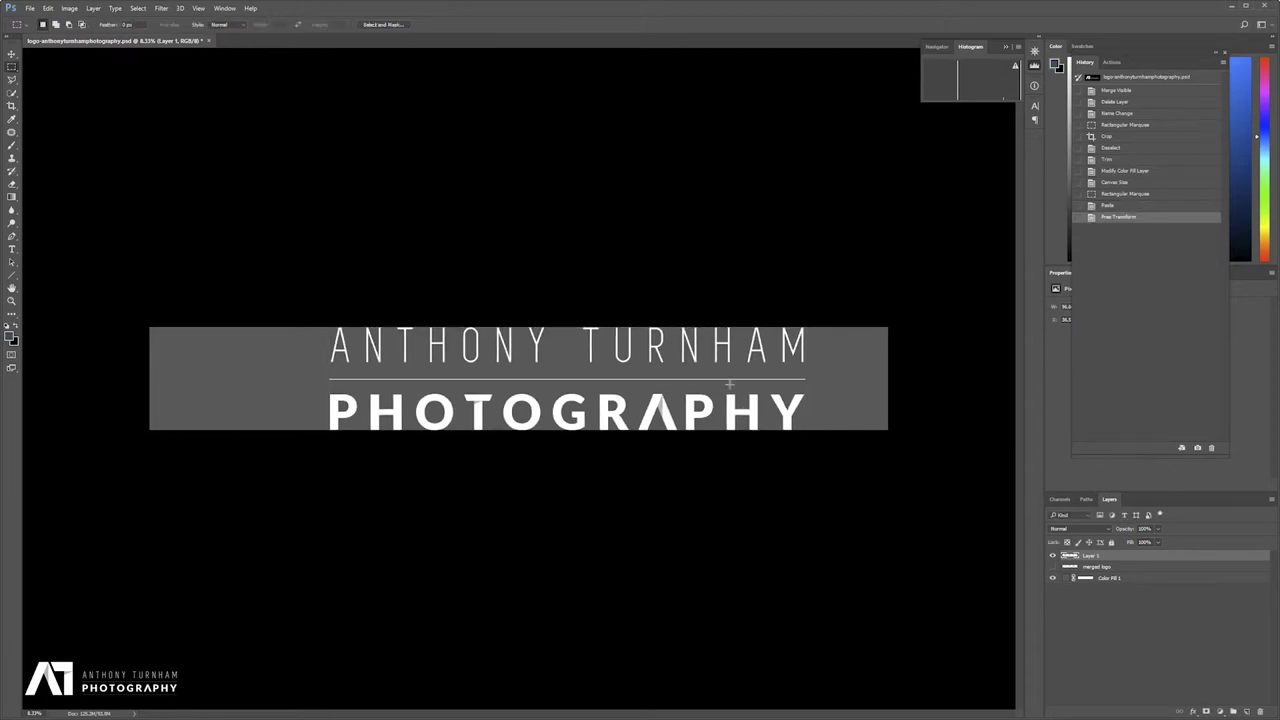
Show the merged logo layer again, delete its original smaller text with a rectangular marquee, and deselect.
{"action": "left_click", "coordinate": [1052, 567]}
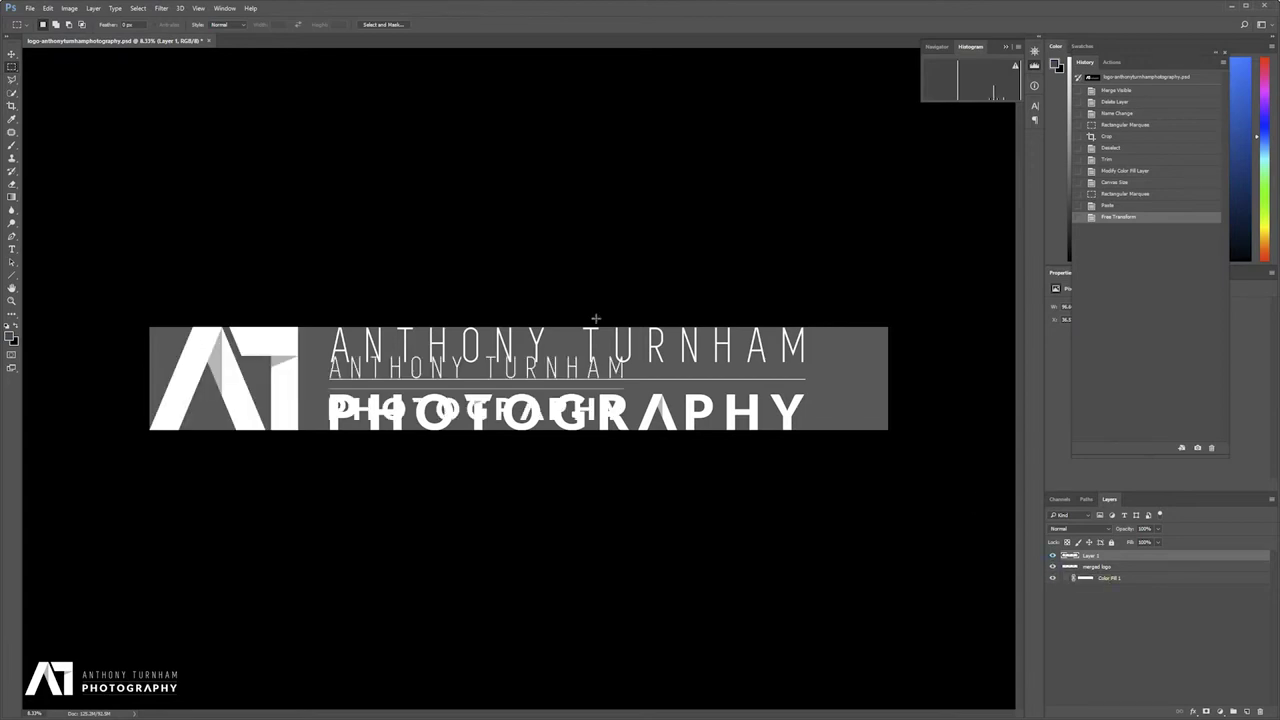
{"action": "left_click_drag", "start_coordinate": [316, 295], "coordinate": [722, 500]}
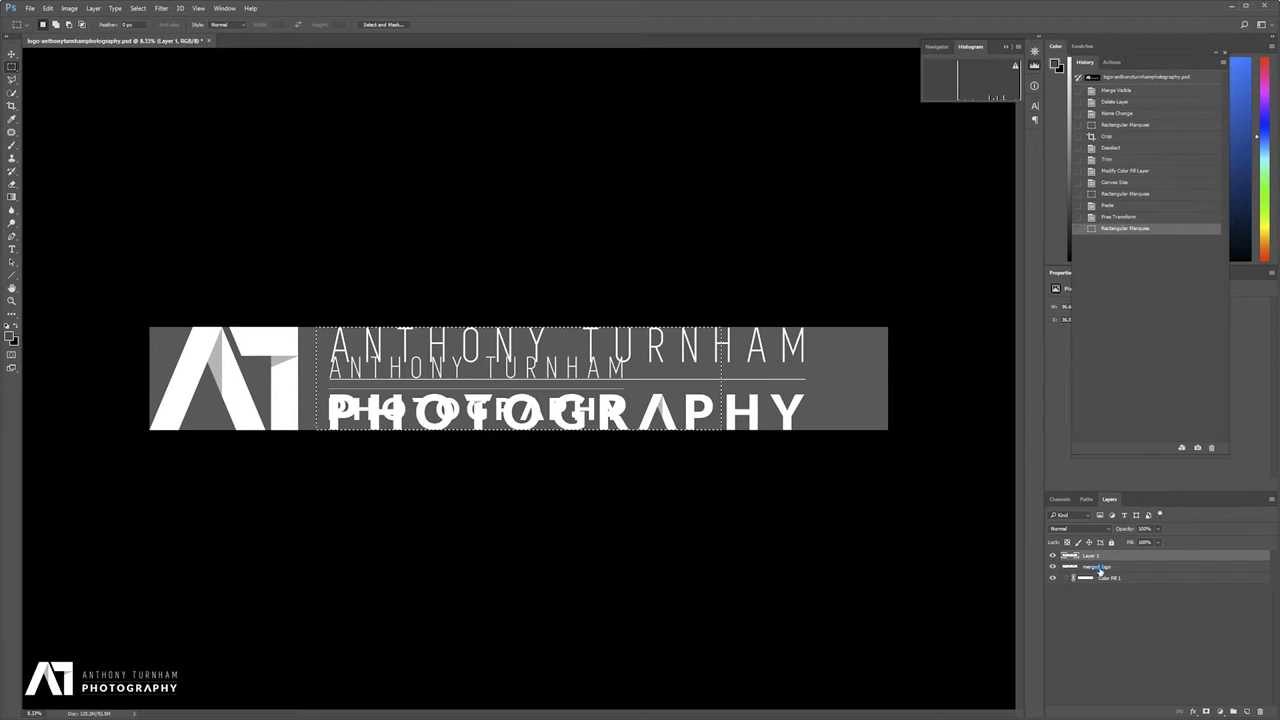
{"action": "left_click", "coordinate": [1097, 567]}
{"action": "key", "text": "Delete"}
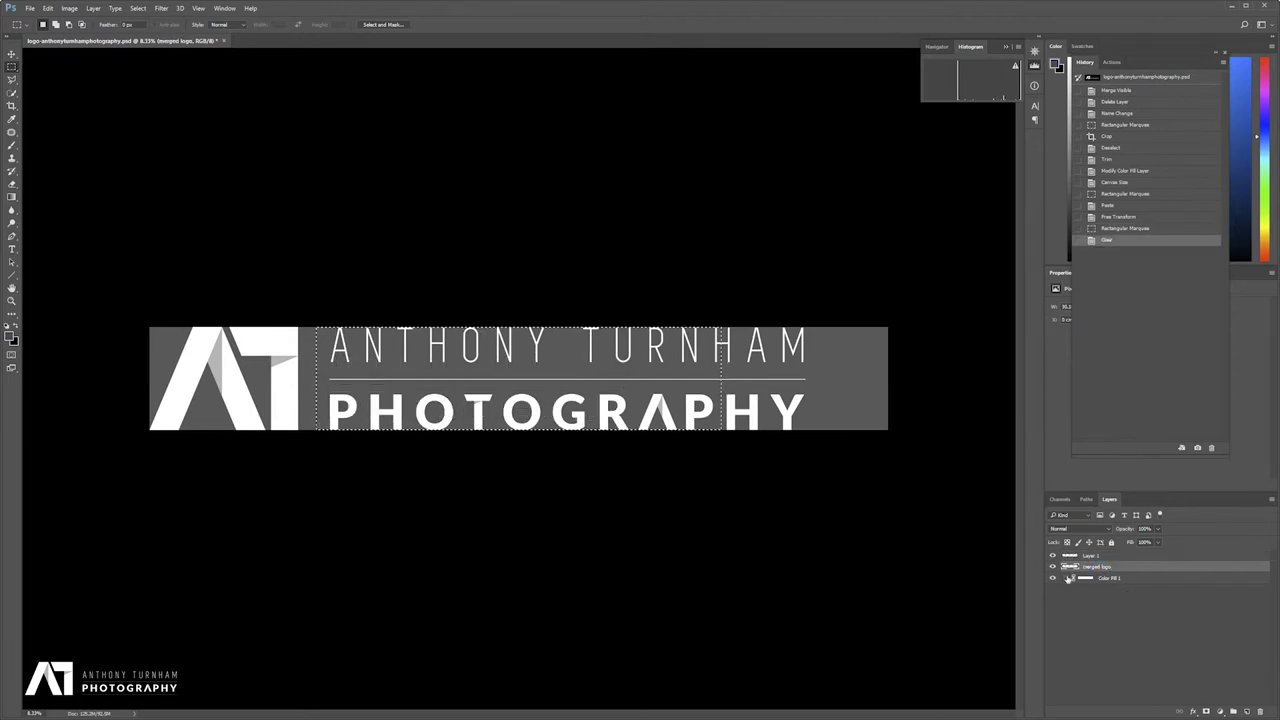
{"action": "key", "text": "ctrl+d"}
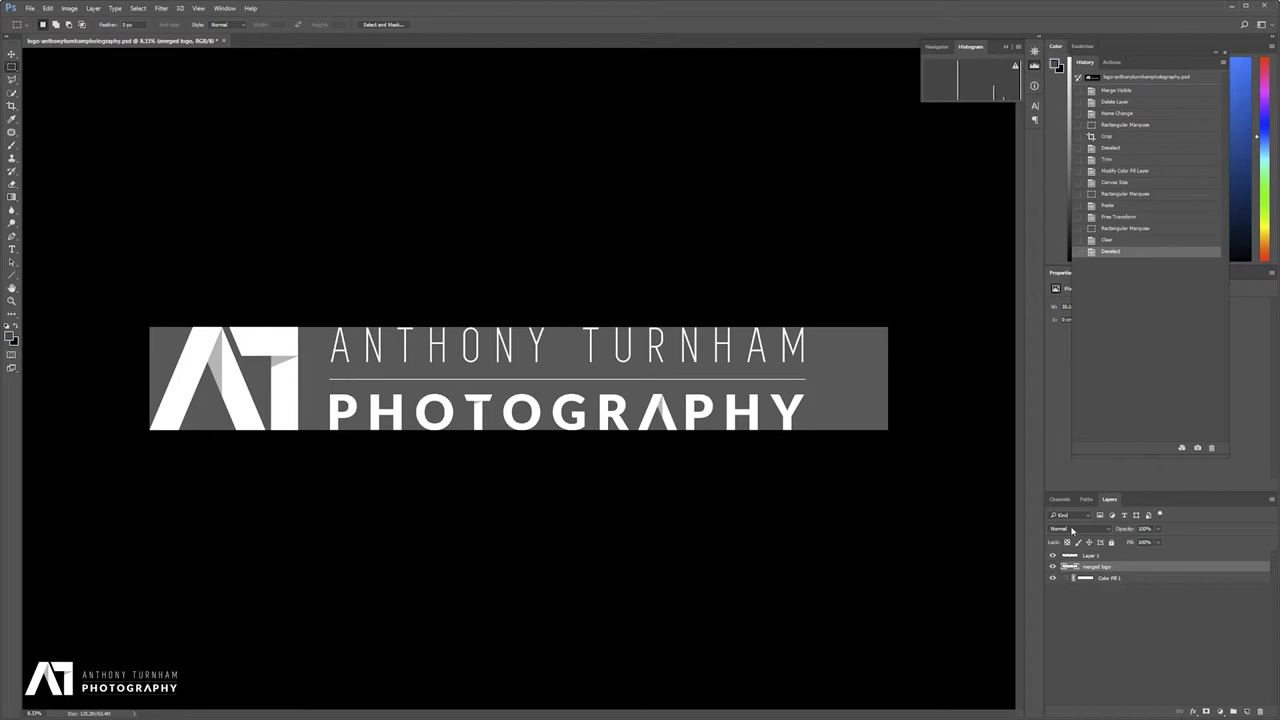
Hide the Color Fill 1 layer and trim the canvas by transparent pixels on all four sides.
{"action": "left_click", "coordinate": [1052, 579]}
{"action": "left_click", "coordinate": [68, 9]}
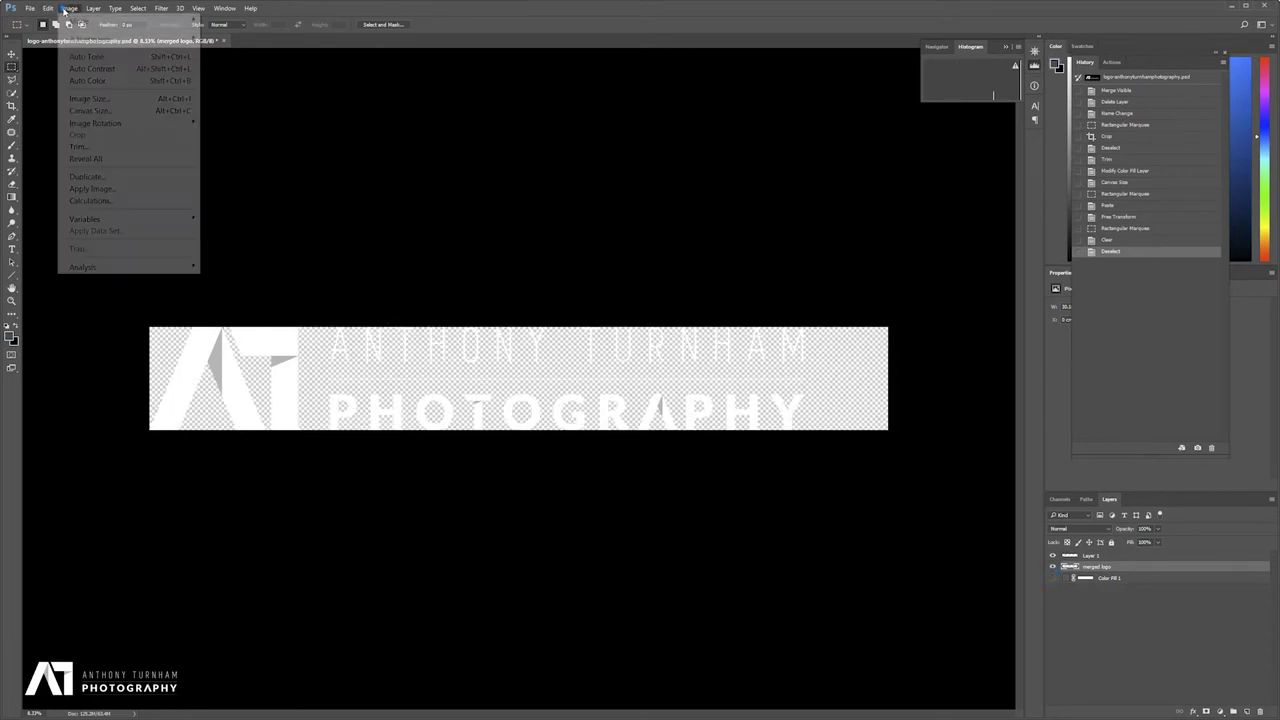
{"action": "left_click", "coordinate": [120, 147]}
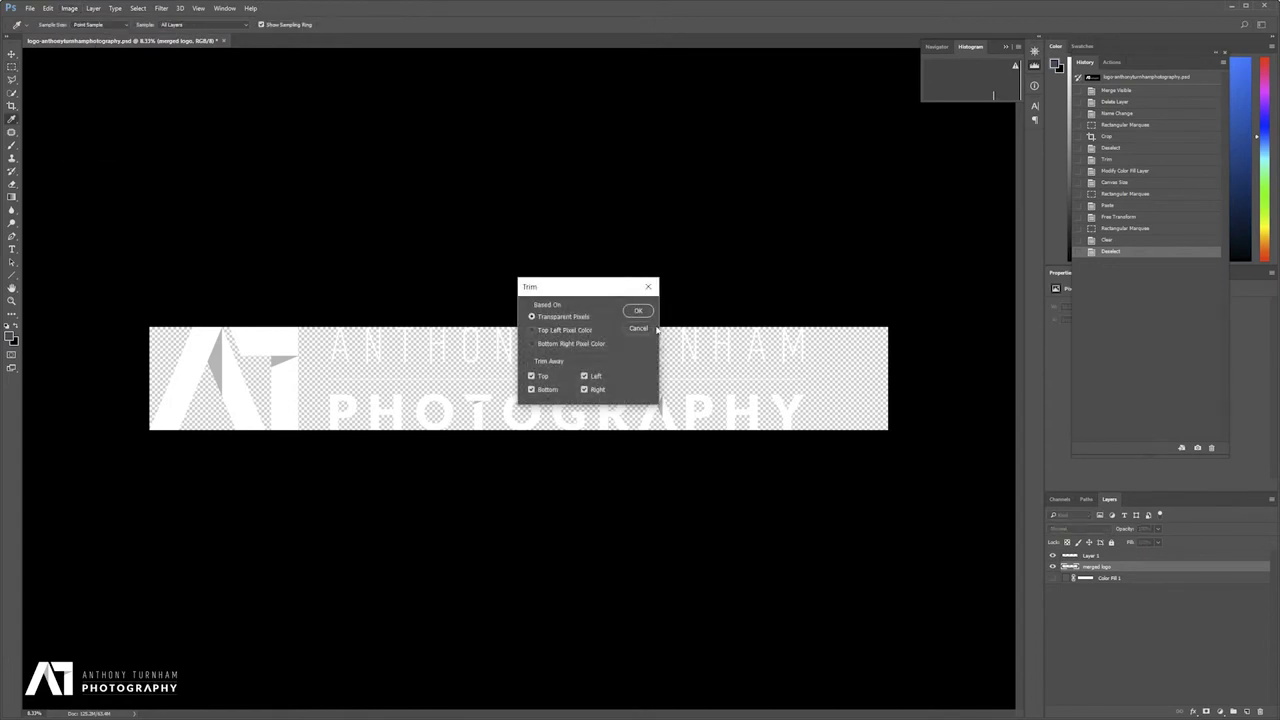
{"action": "left_click", "coordinate": [634, 313]}
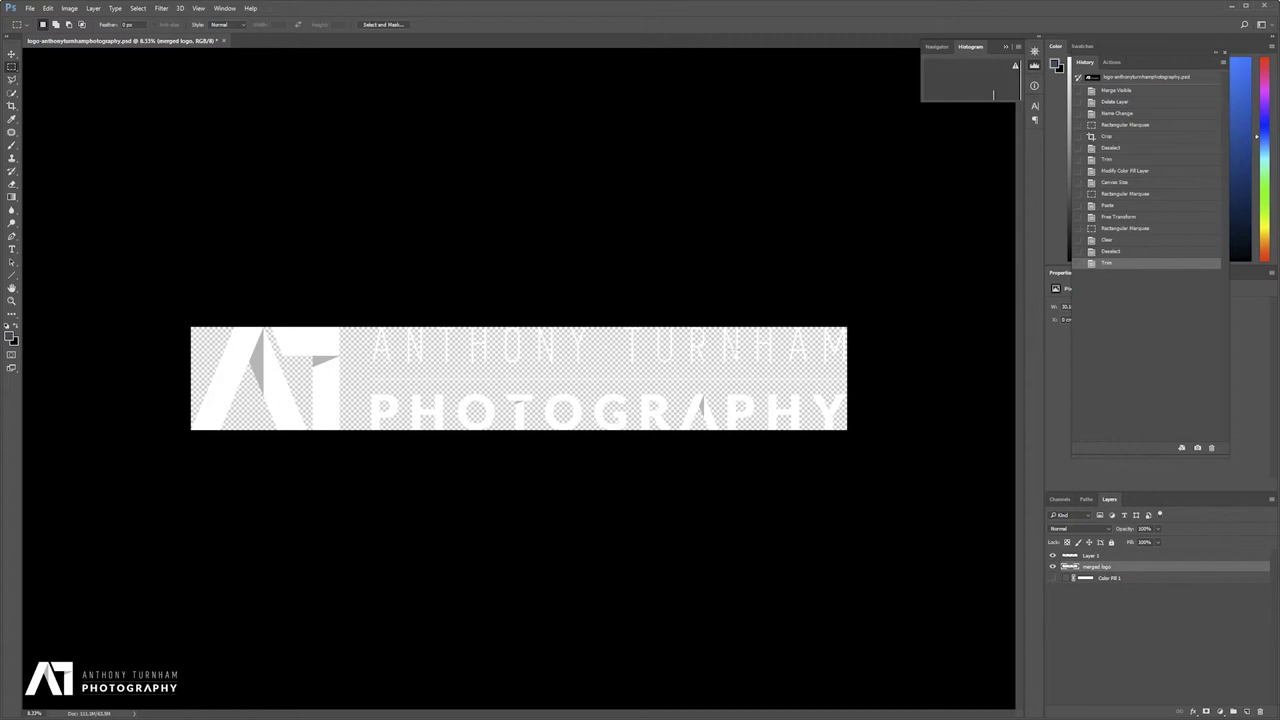
Resize the image proportionally to a height of 40 pixels and preview it at 100% over the Color Fill 1 layer.
{"action": "left_click", "coordinate": [67, 8]}
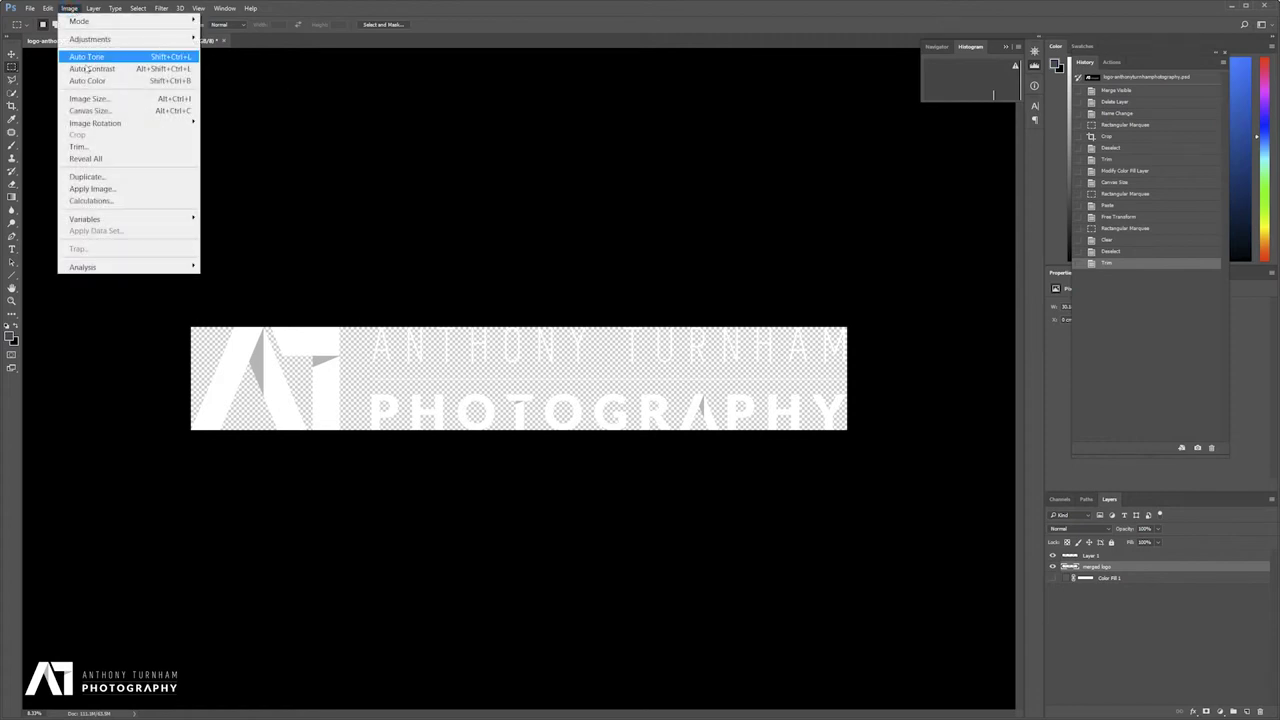
{"action": "left_click", "coordinate": [105, 96]}
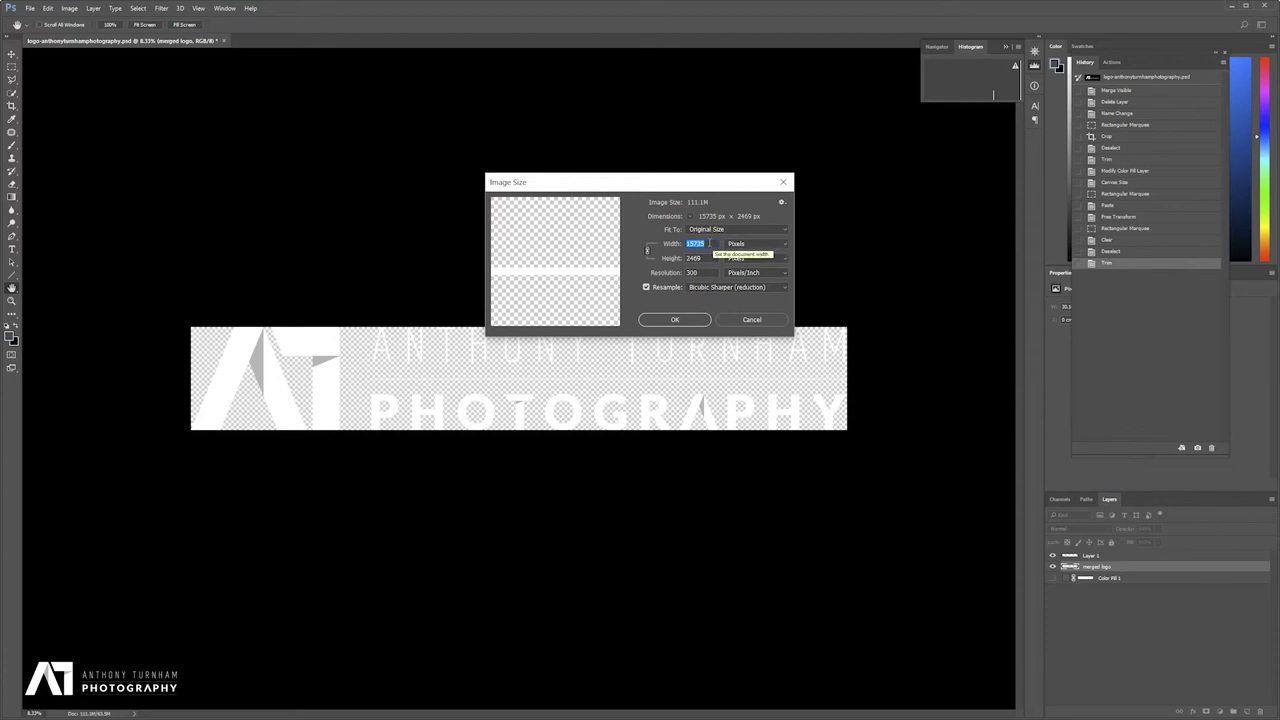
{"action": "key", "text": "Tab"}
{"action": "type", "text": "40"}
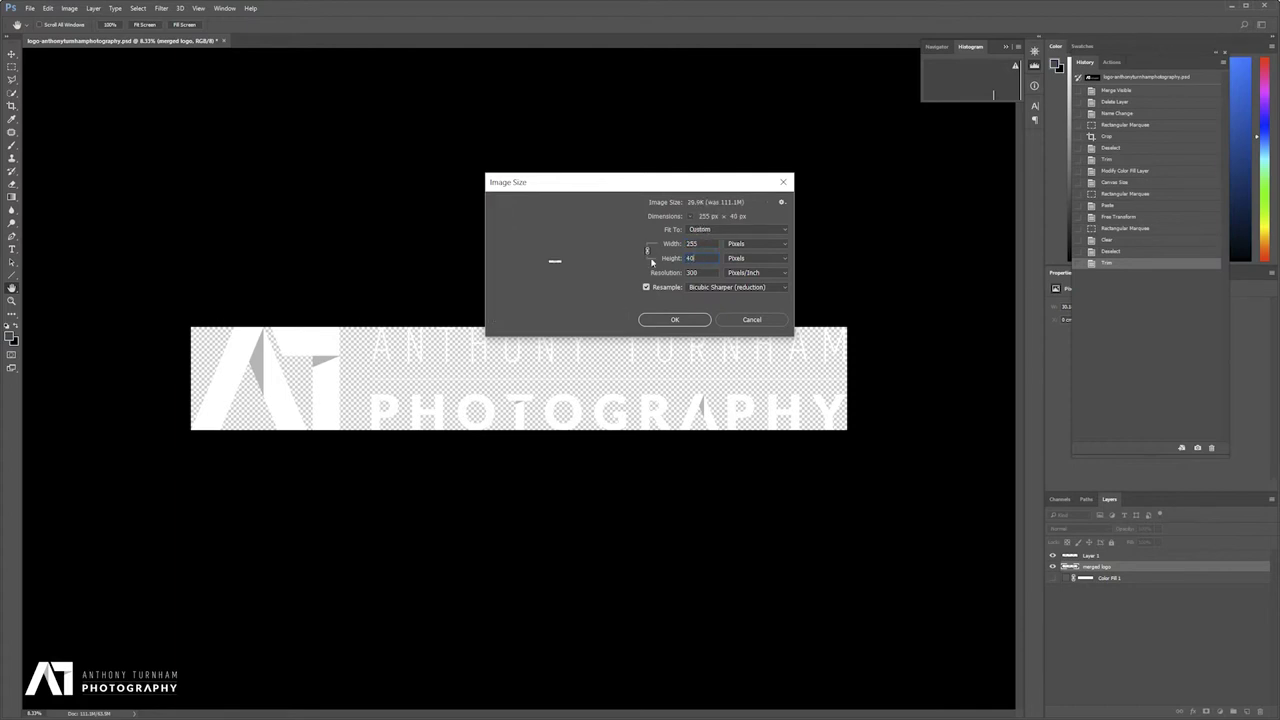
{"action": "left_click", "coordinate": [699, 321]}
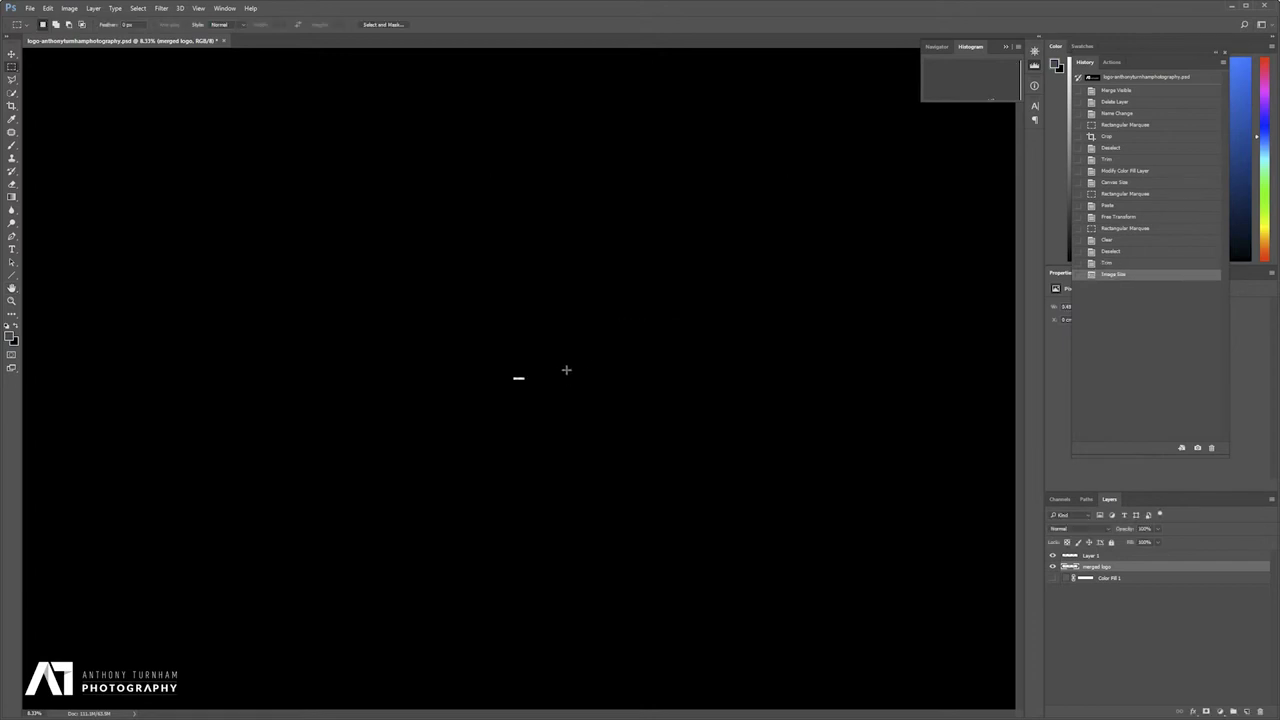
{"action": "left_click_drag", "start_coordinate": [544, 375], "coordinate": [545, 376]}
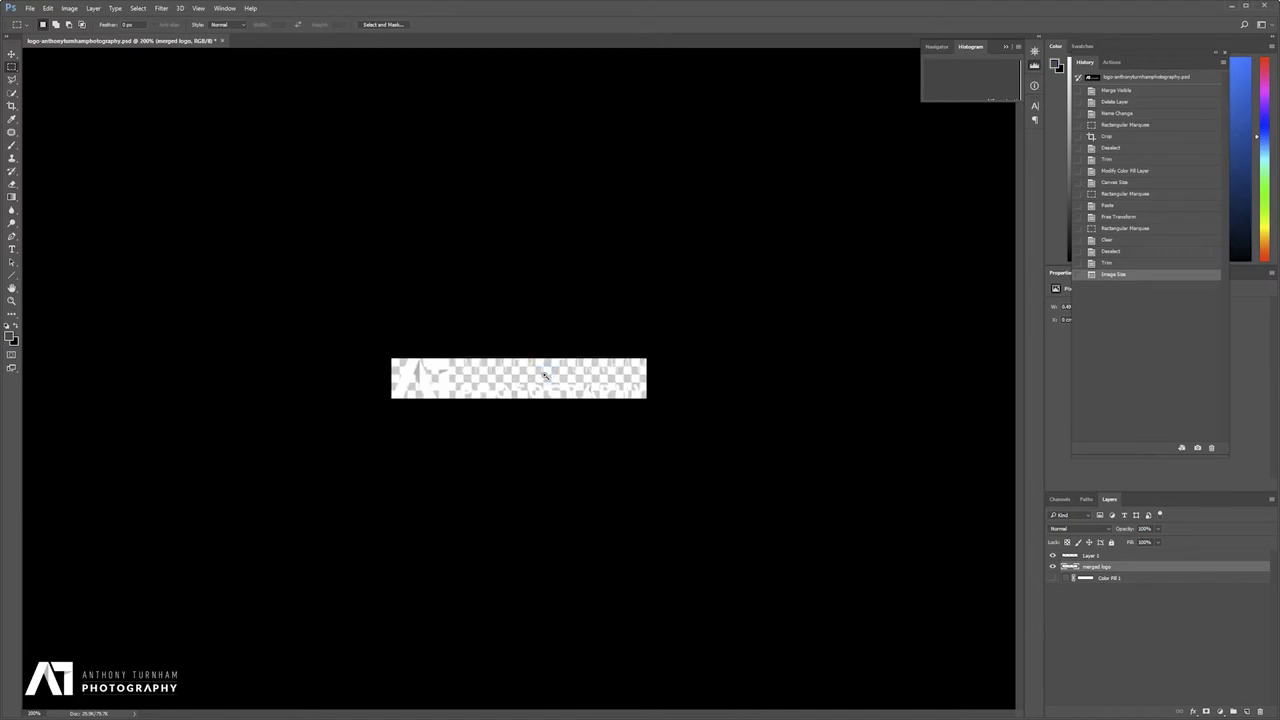
{"action": "left_click", "coordinate": [545, 376], "text": "alt"}
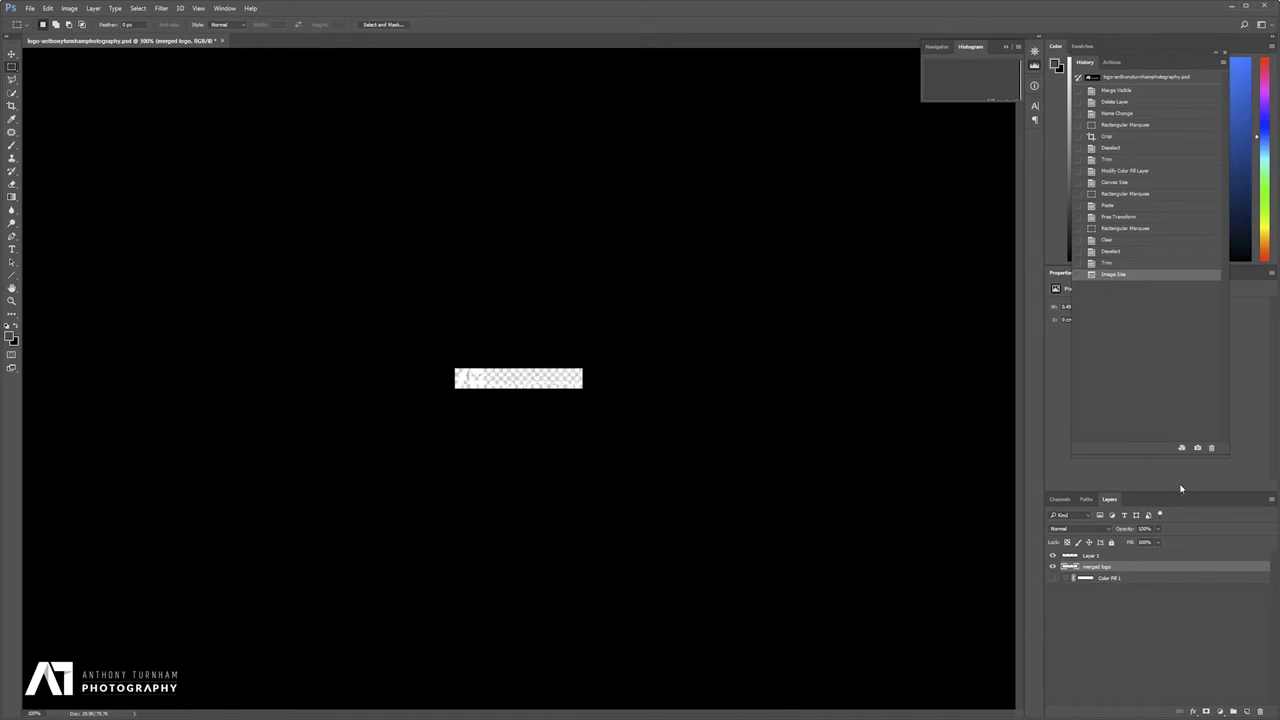
{"action": "left_click", "coordinate": [1052, 578]}
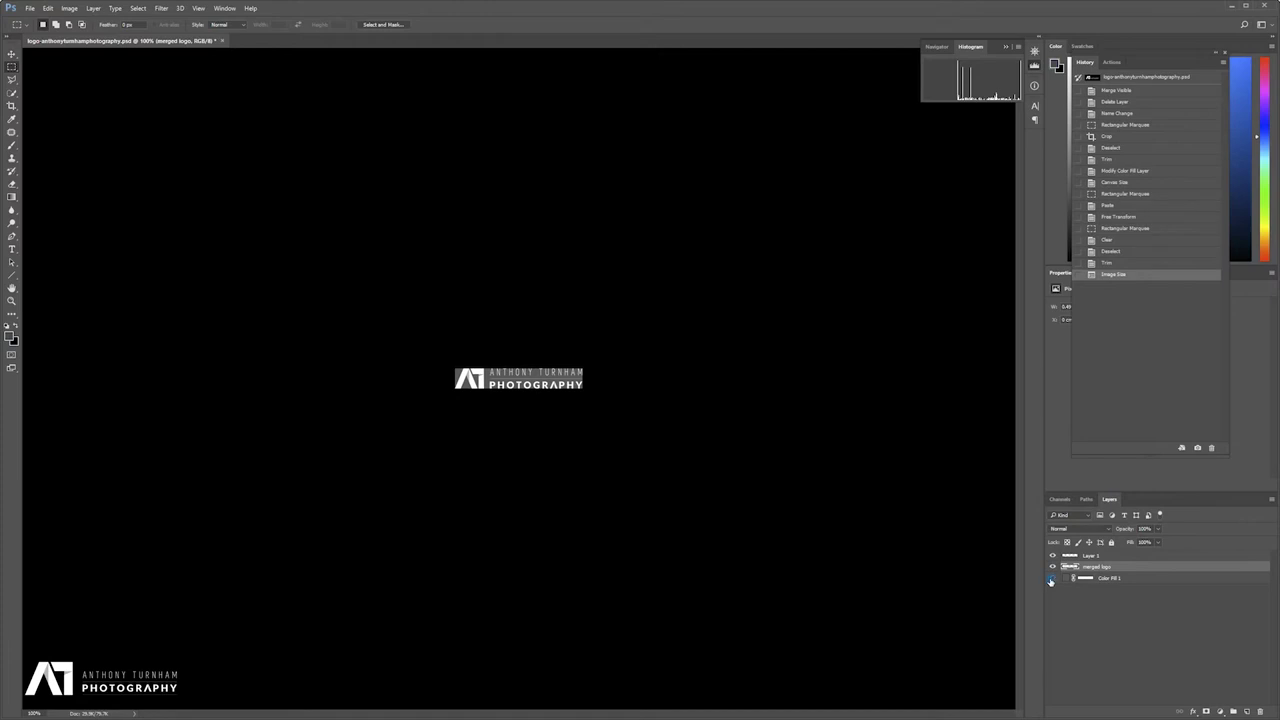
{"action": "left_click", "coordinate": [1052, 578]}
Widen the canvas to 275 pixels with the anchor at the middle right, adding transparent space left of the logo.
{"action": "left_click", "coordinate": [69, 8]}
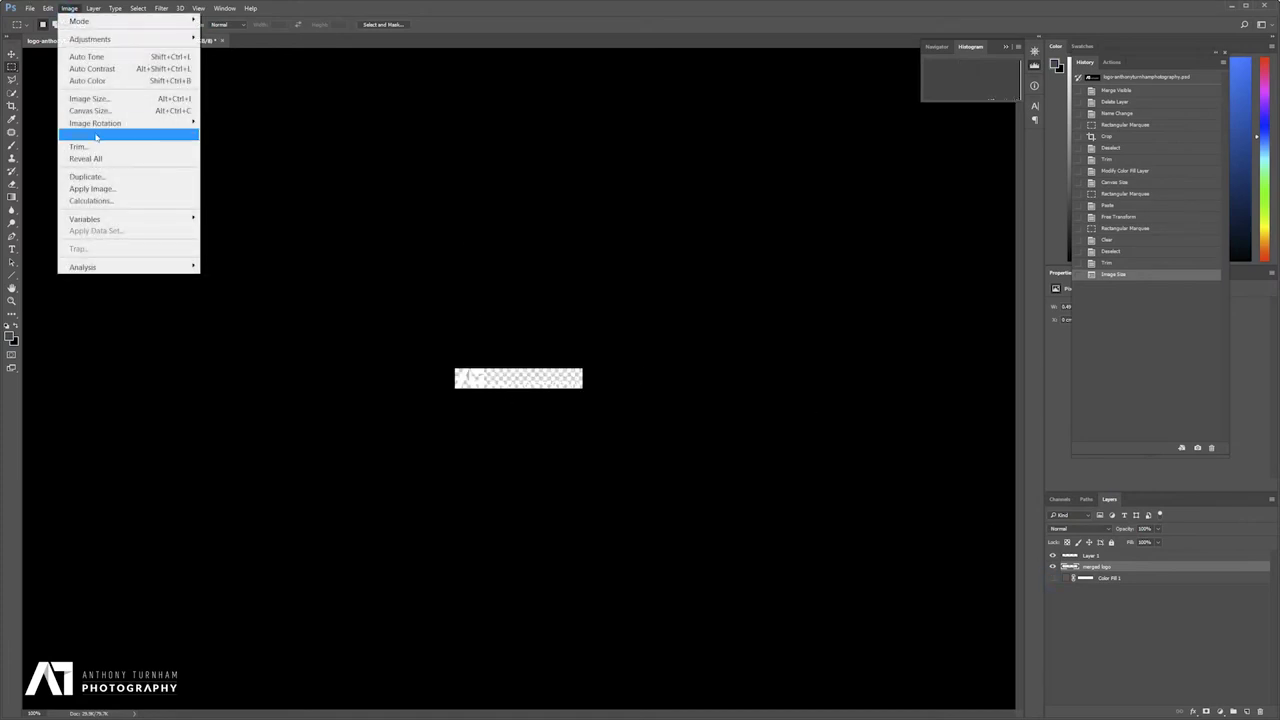
{"action": "left_click", "coordinate": [92, 111]}
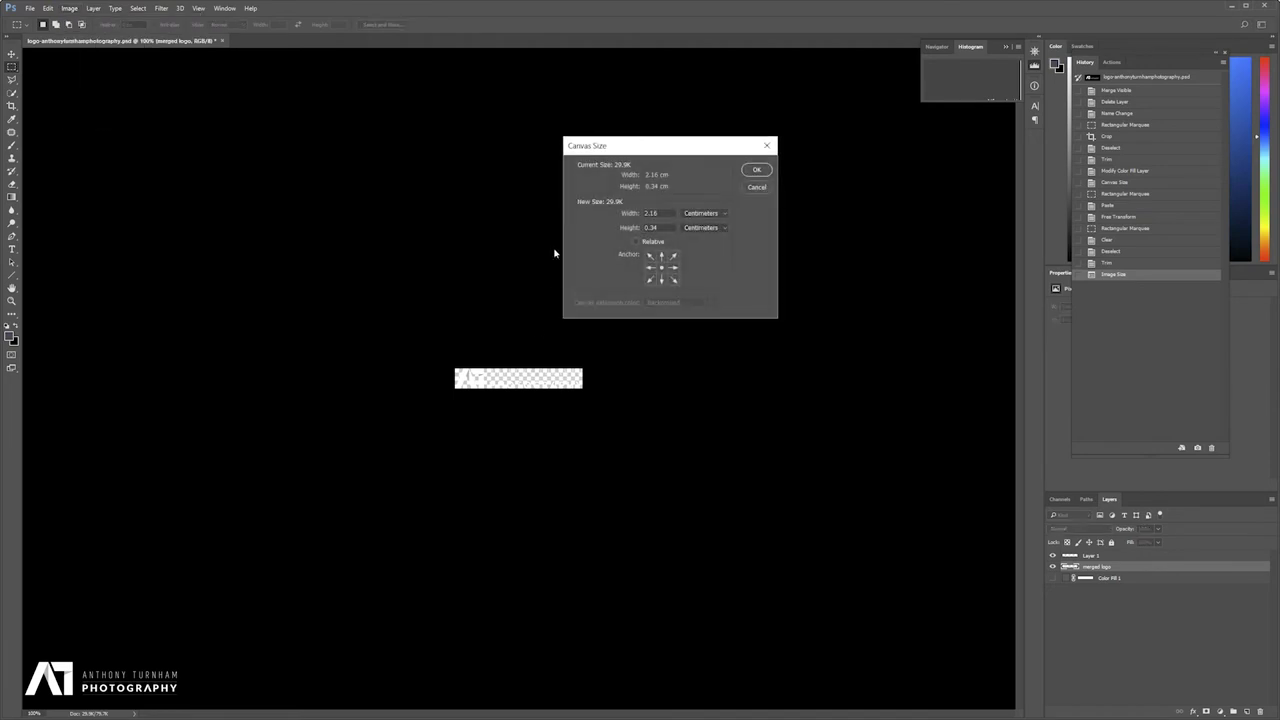
{"action": "left_click", "coordinate": [674, 272]}
{"action": "left_click", "coordinate": [705, 213]}
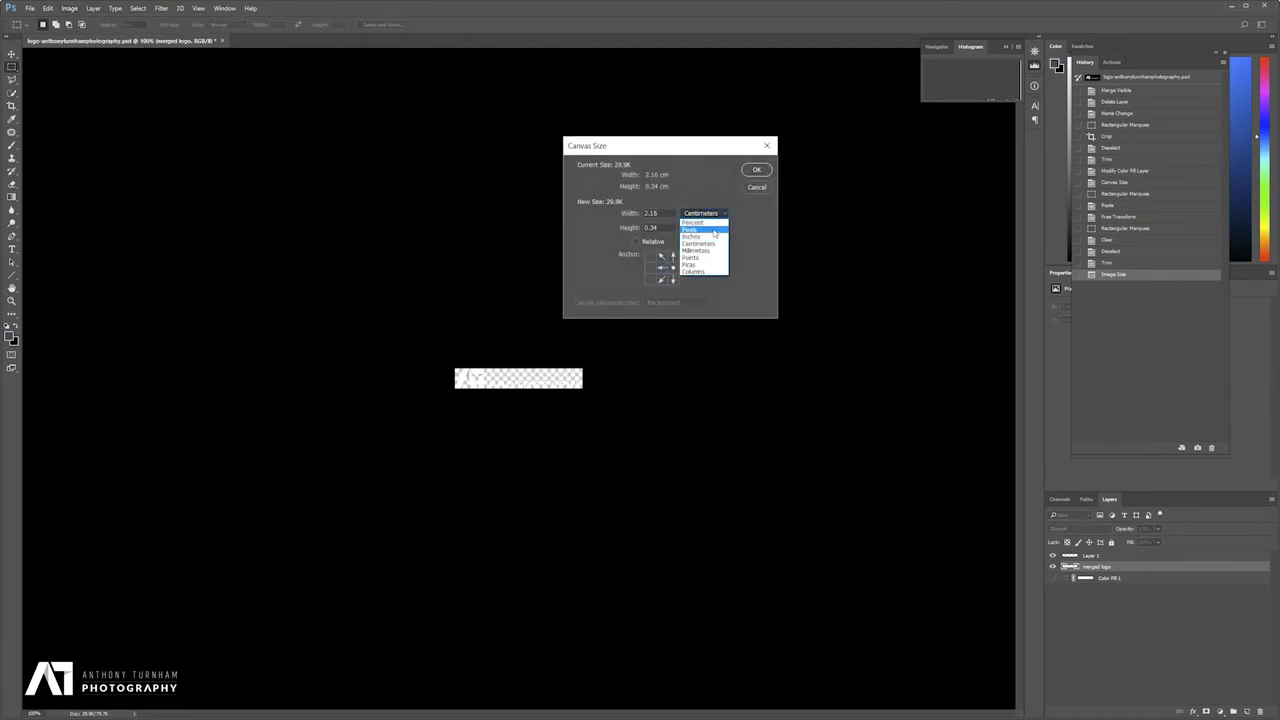
{"action": "left_click", "coordinate": [715, 231]}
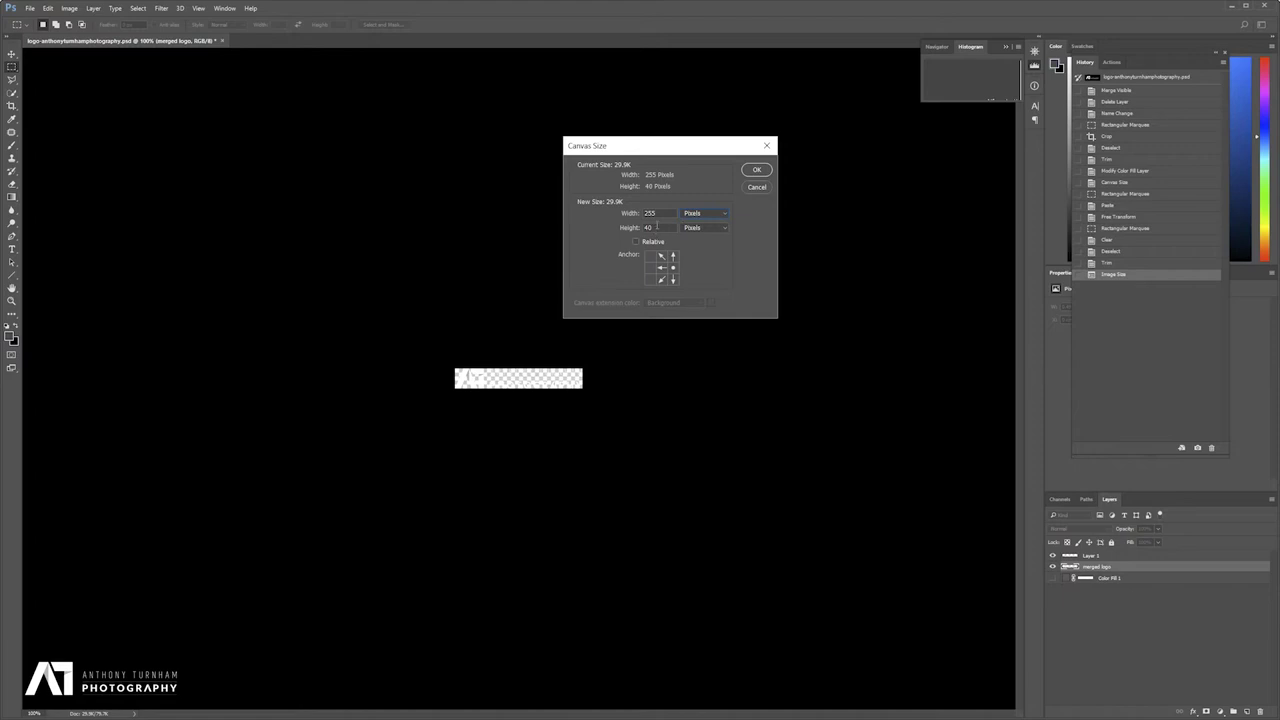
{"action": "double_click", "coordinate": [649, 213]}
{"action": "key", "text": "Return"}
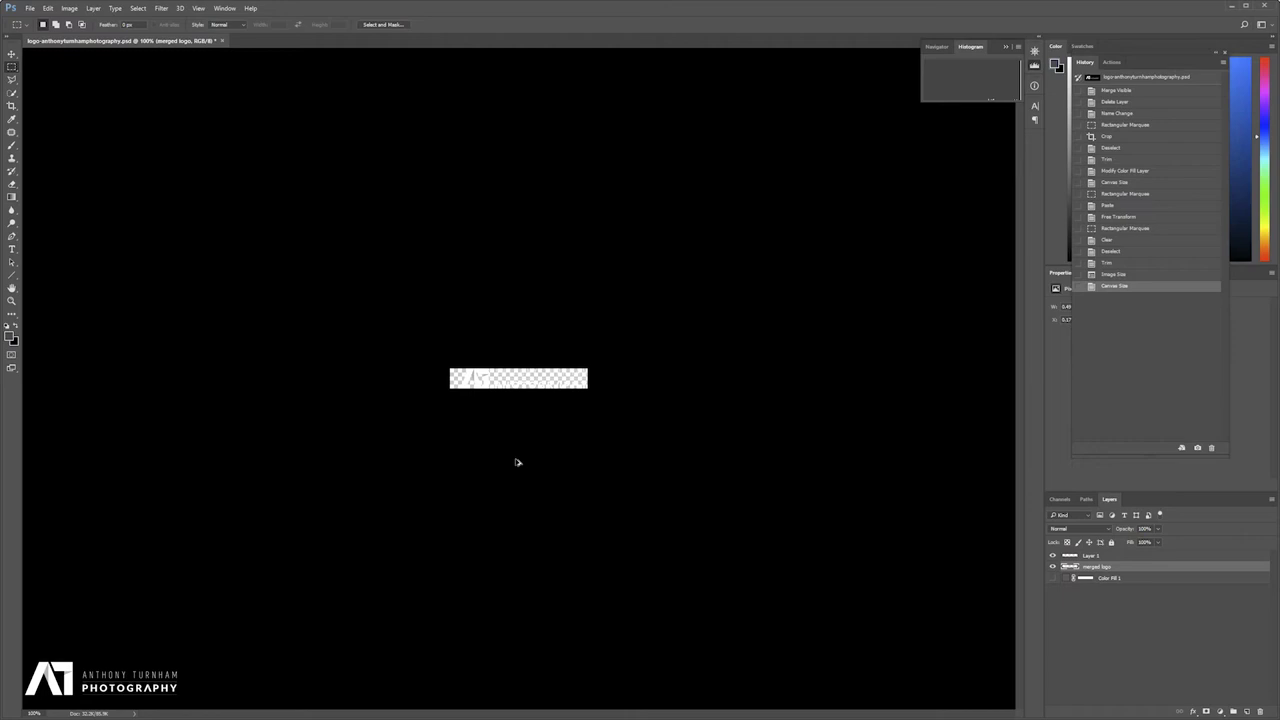
Export the logo for web as a transparent PNG-24, replacing the existing identity plate PNG in the Assets folder, and switch to Lightroom.
{"action": "key", "text": "ctrl+alt+shift+s"}
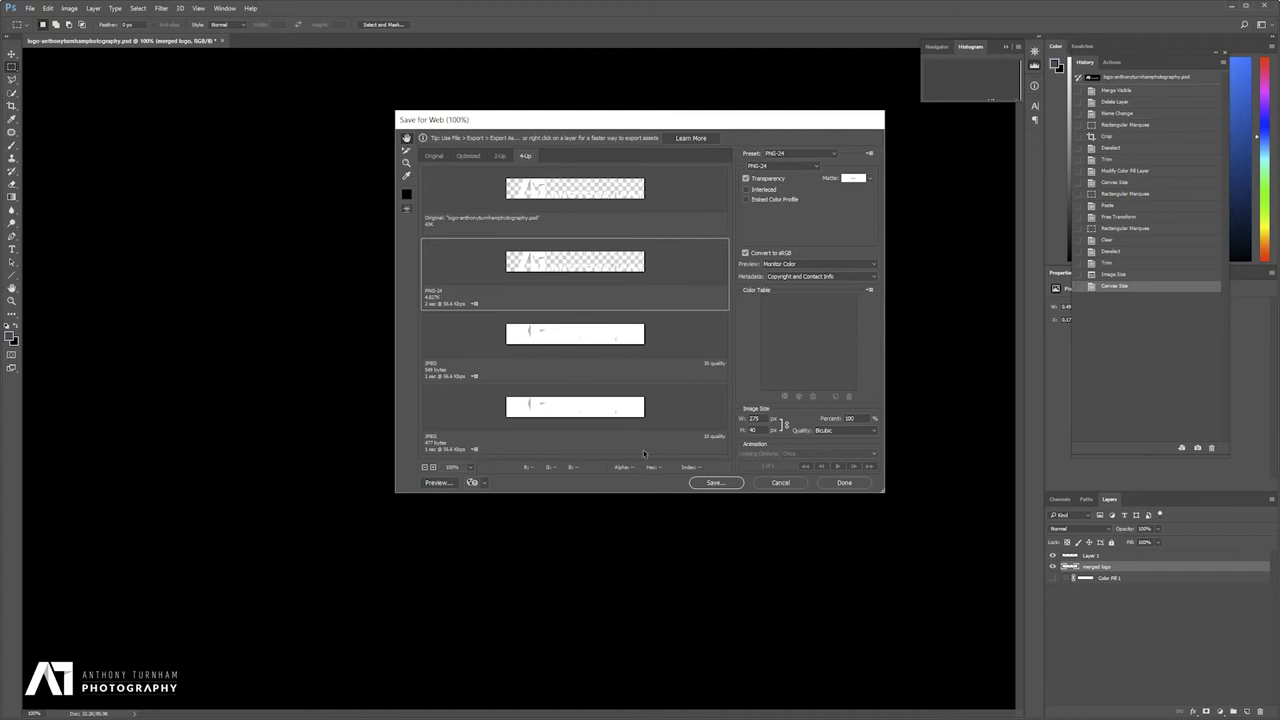
{"action": "left_click", "coordinate": [715, 482]}
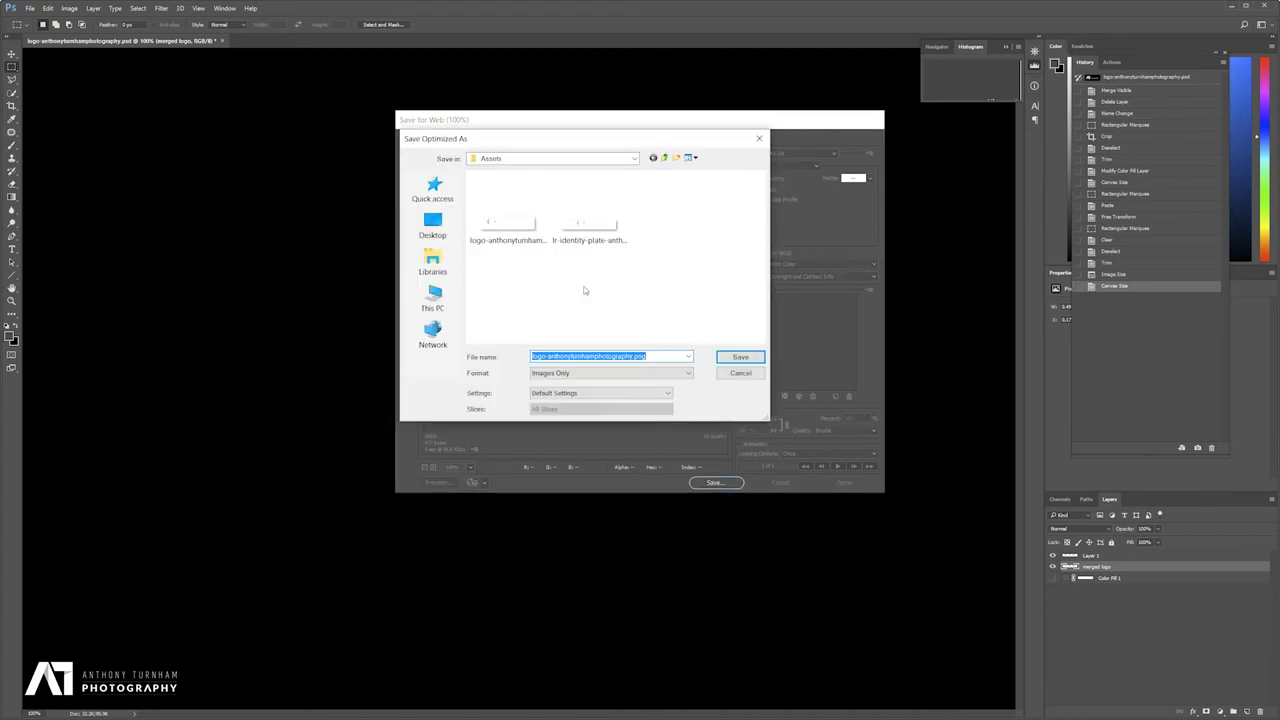
{"action": "left_click", "coordinate": [589, 235]}
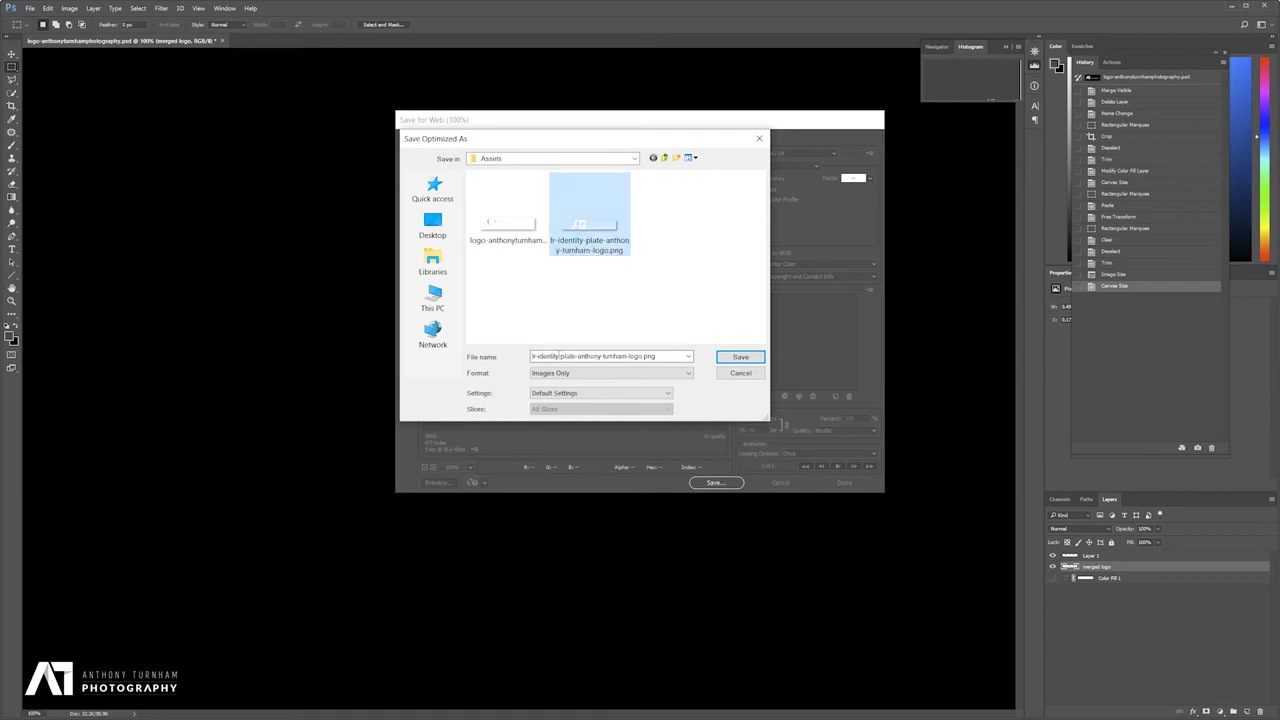
{"action": "left_click", "coordinate": [740, 357]}
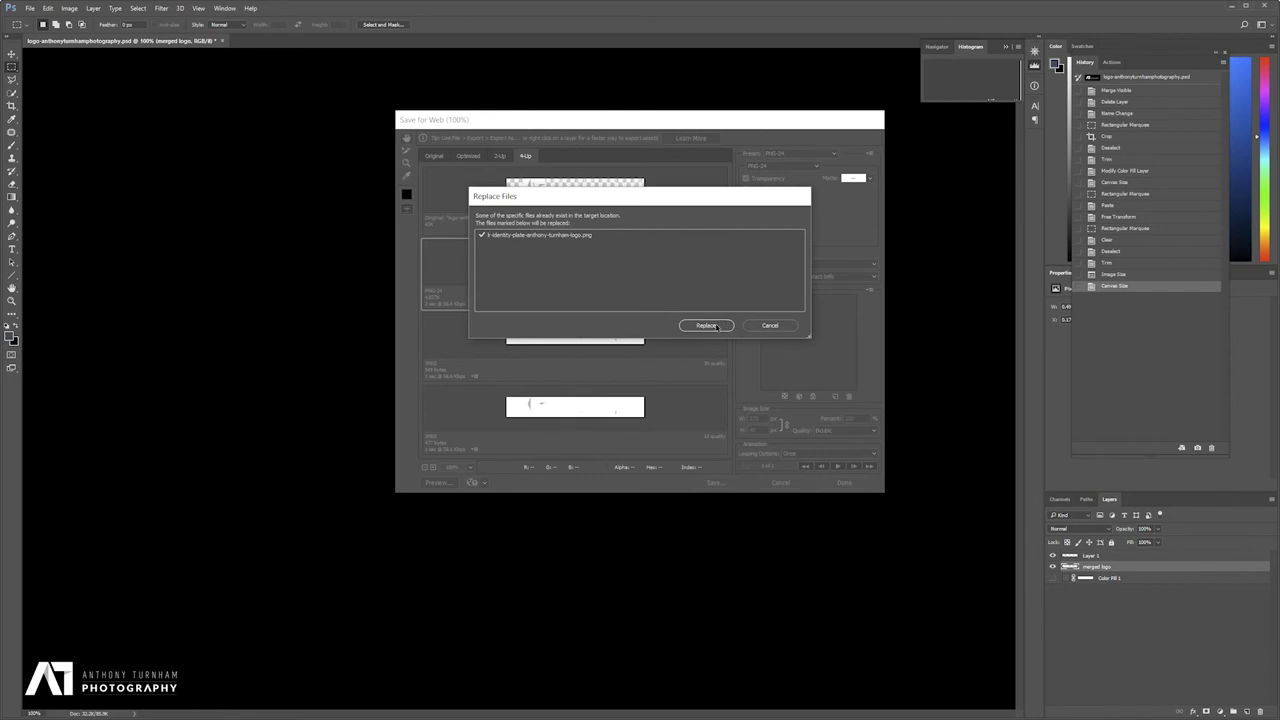
{"action": "left_click", "coordinate": [706, 325]}
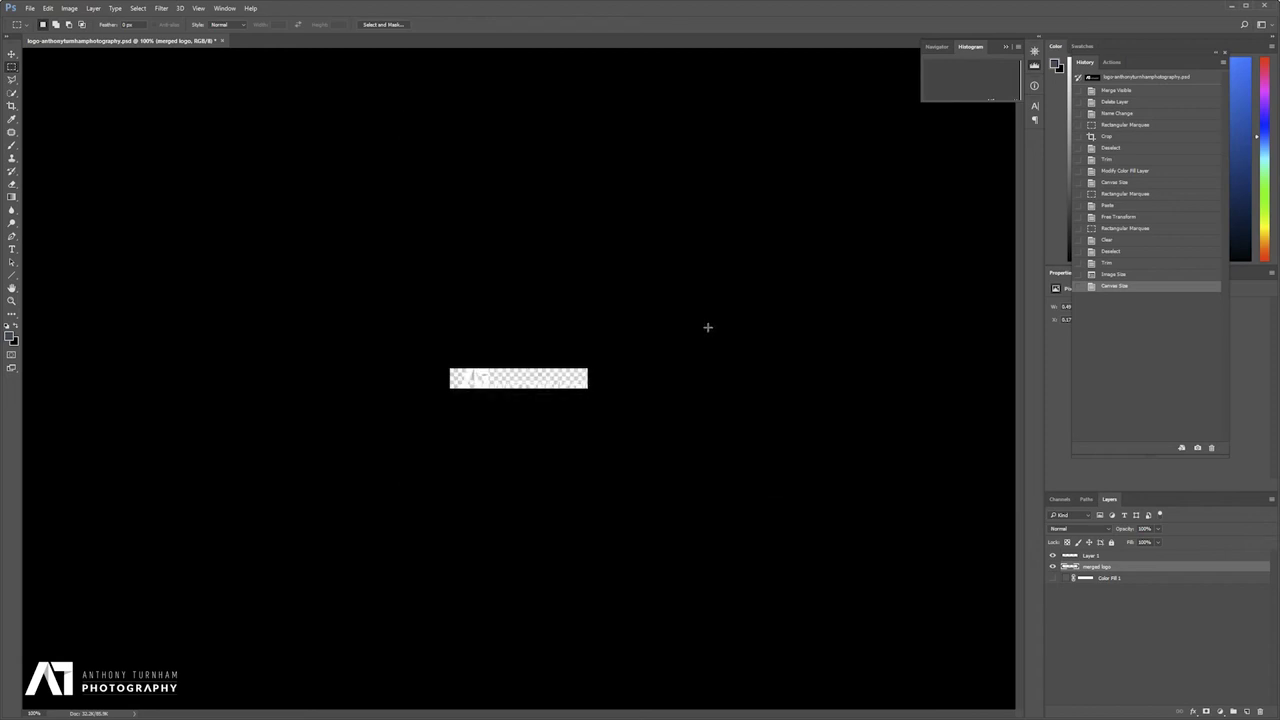
{"action": "key", "text": "alt+Tab"}
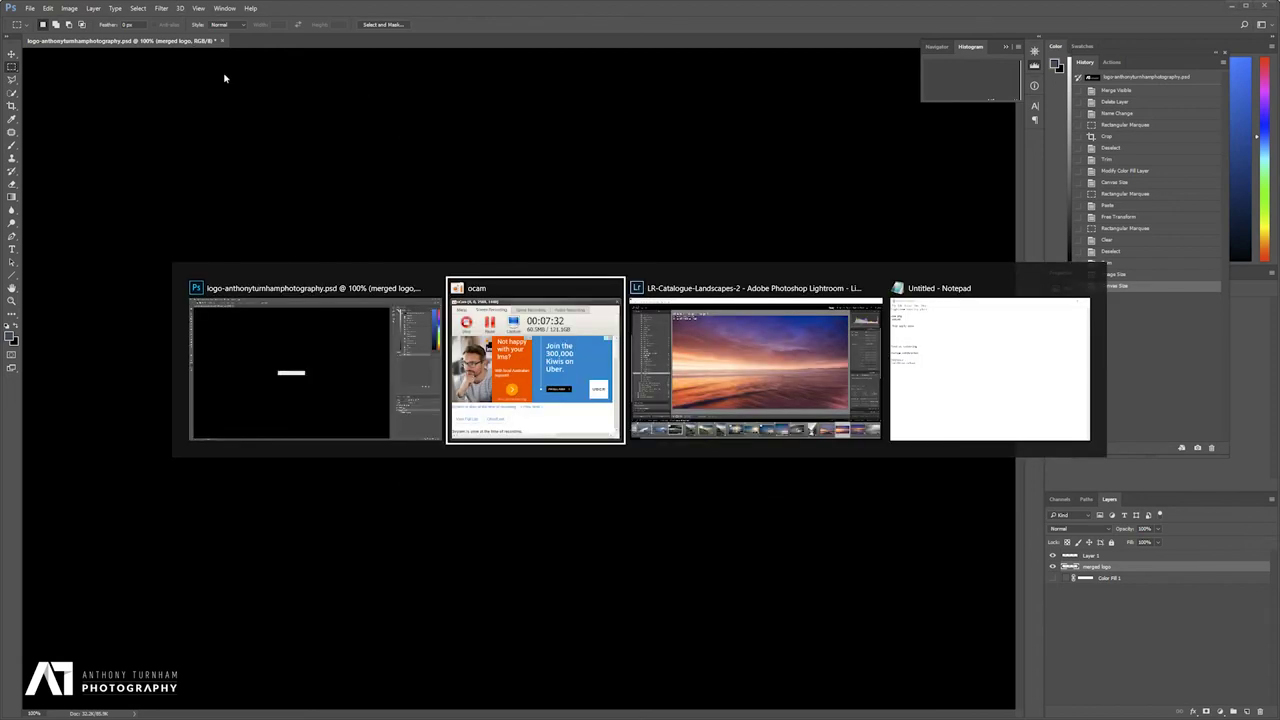
{"action": "key", "text": "alt+Tab"}
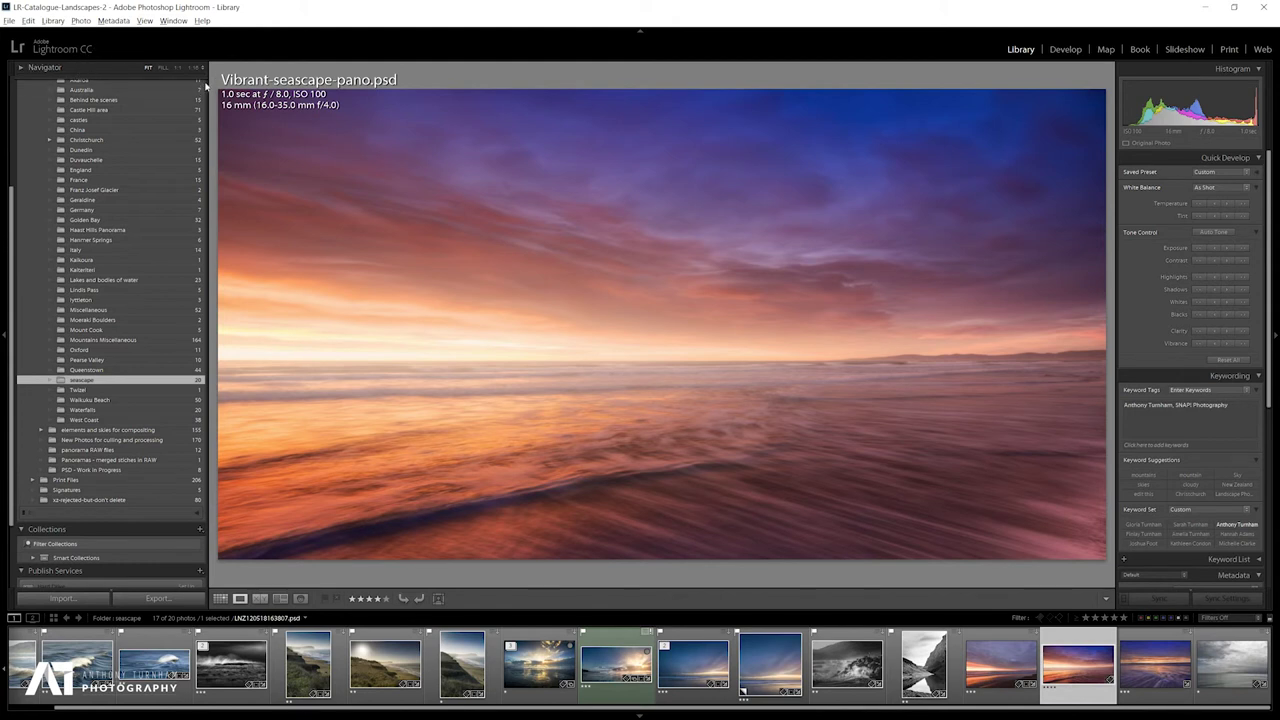
{"action": "key", "text": "alt+Tab"}
{"action": "key", "text": "alt+Tab"}
{"action": "key", "text": "alt+Tab"}
{"action": "key", "text": "alt+Tab"}
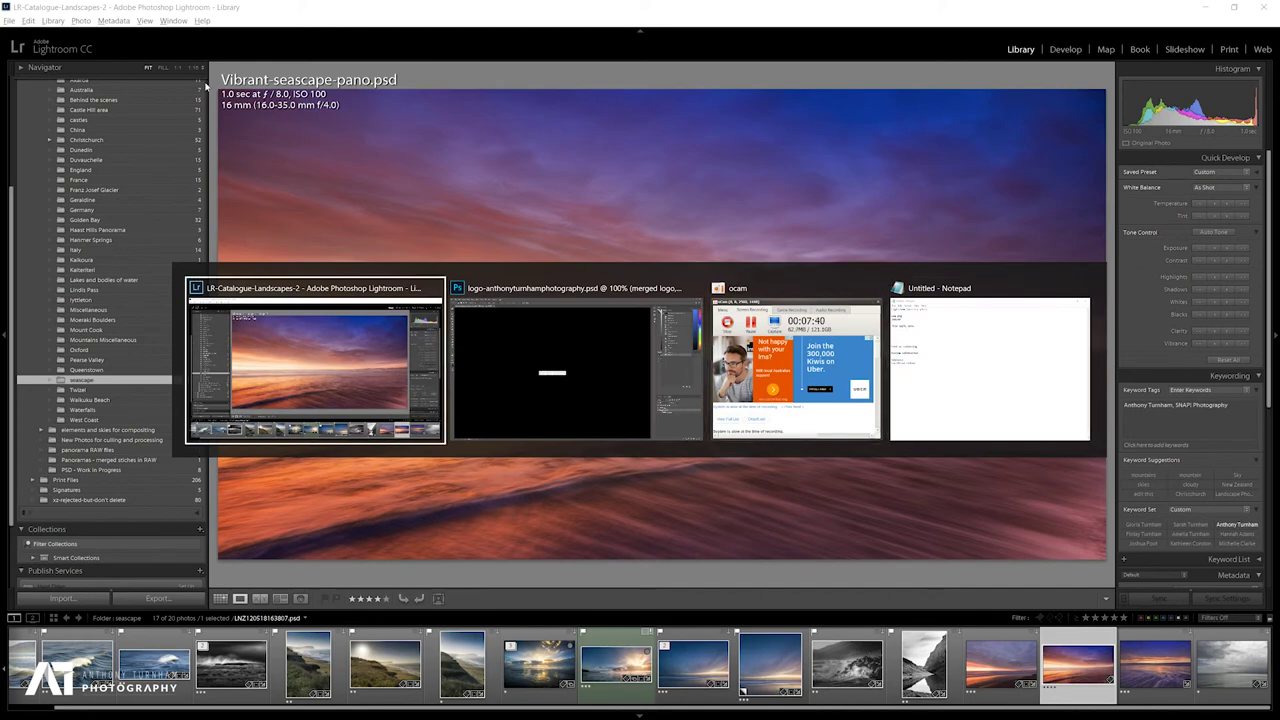
{"action": "key", "text": "alt+Tab"}
{"action": "key", "text": "alt+Tab"}
{"action": "key", "text": "alt+Tab"}
{"action": "key", "text": "alt+Tab"}
{"action": "key", "text": "alt+Tab"}
{"action": "key", "text": "alt+Tab"}
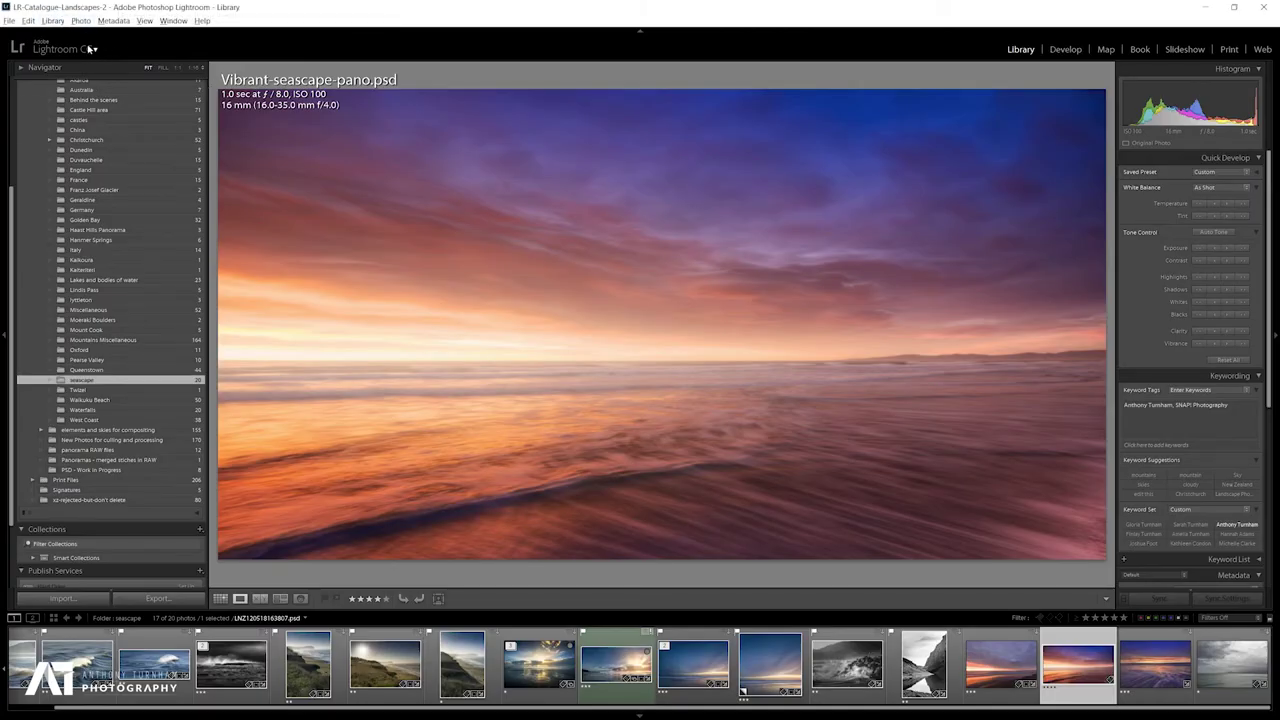
Set the Lightroom identity plate to Personalized and load the exported identity plate PNG from the Assets folder as its graphic.
{"action": "right_click", "coordinate": [81, 48]}
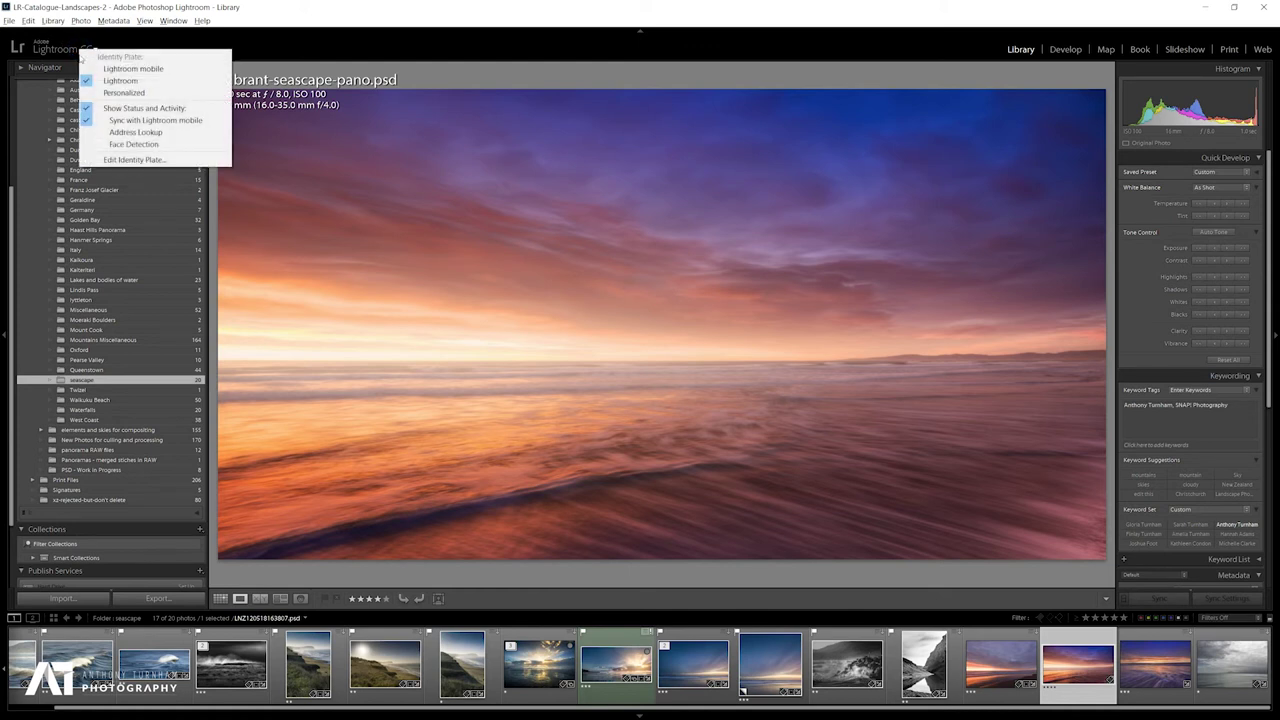
{"action": "left_click", "coordinate": [134, 159]}
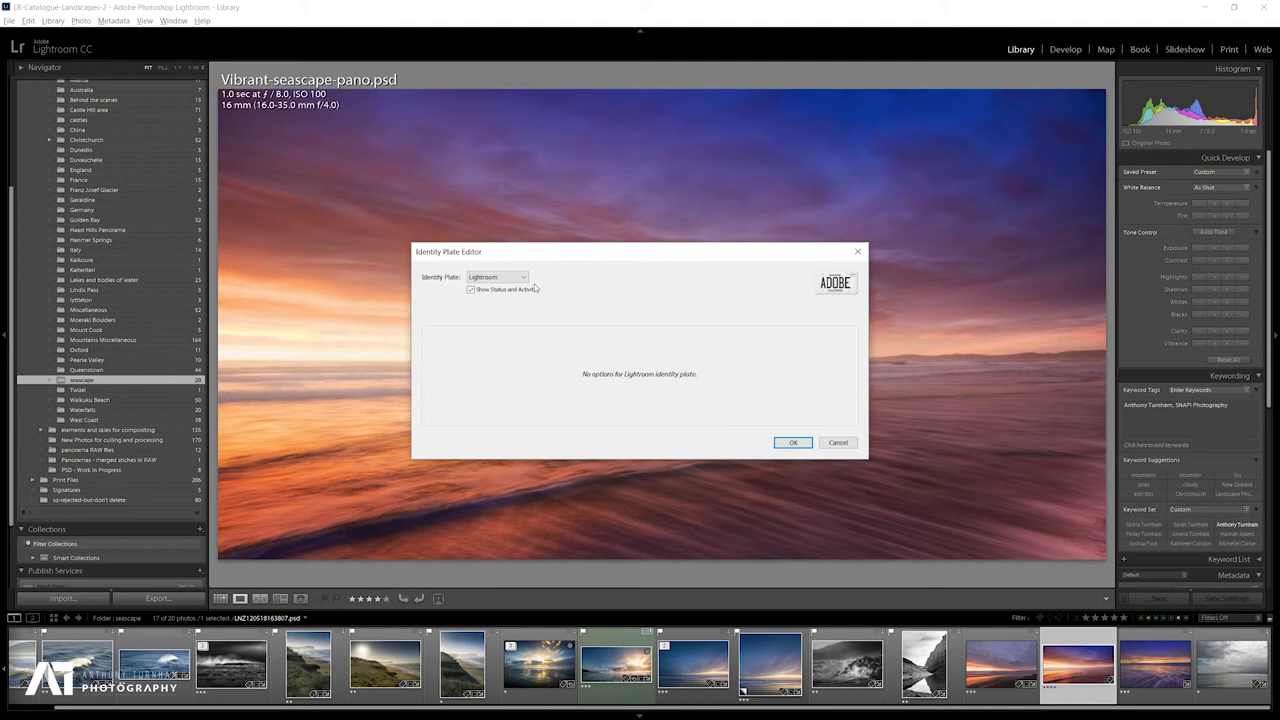
{"action": "left_click", "coordinate": [523, 279]}
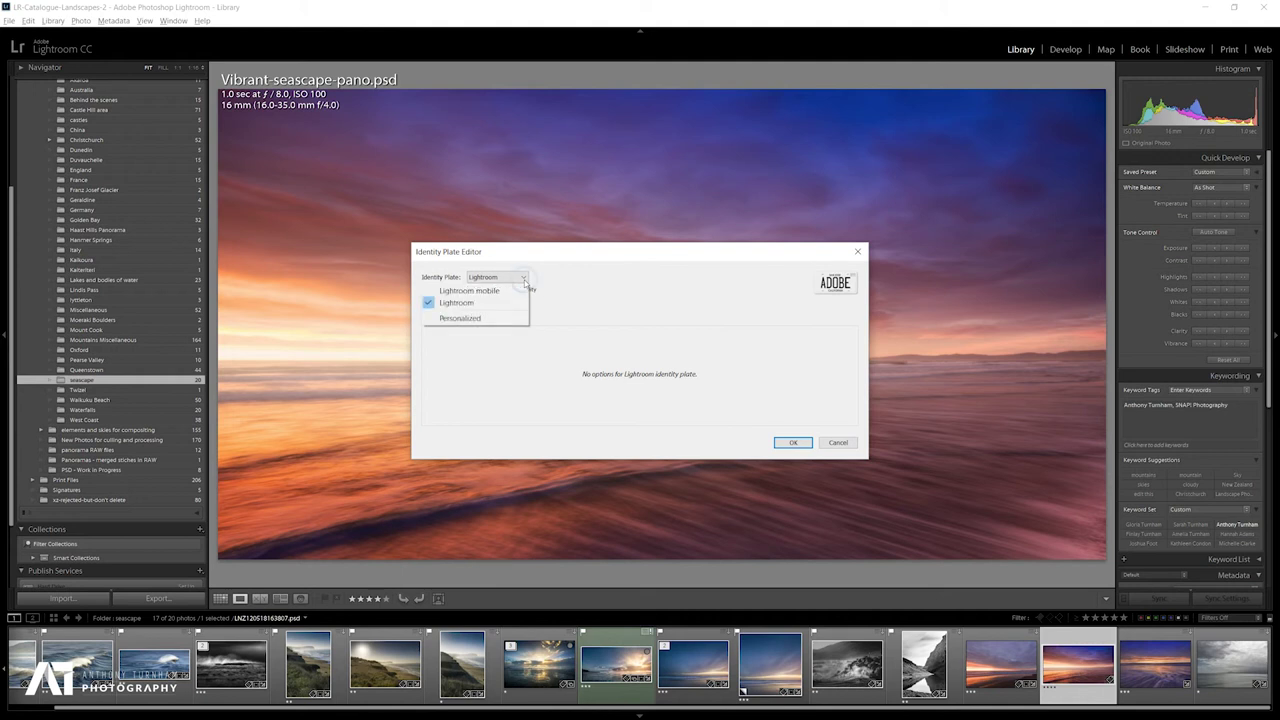
{"action": "left_click", "coordinate": [460, 319]}
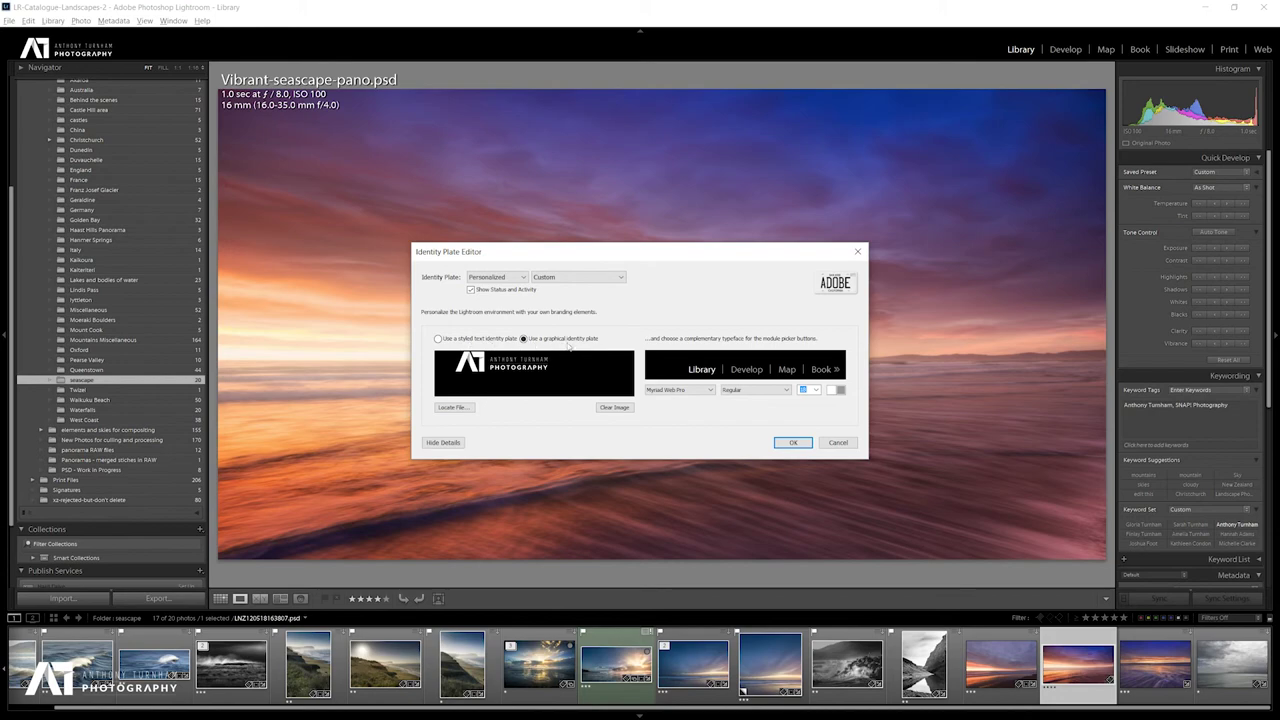
{"action": "left_click", "coordinate": [466, 408]}
{"action": "double_click", "coordinate": [713, 270]}
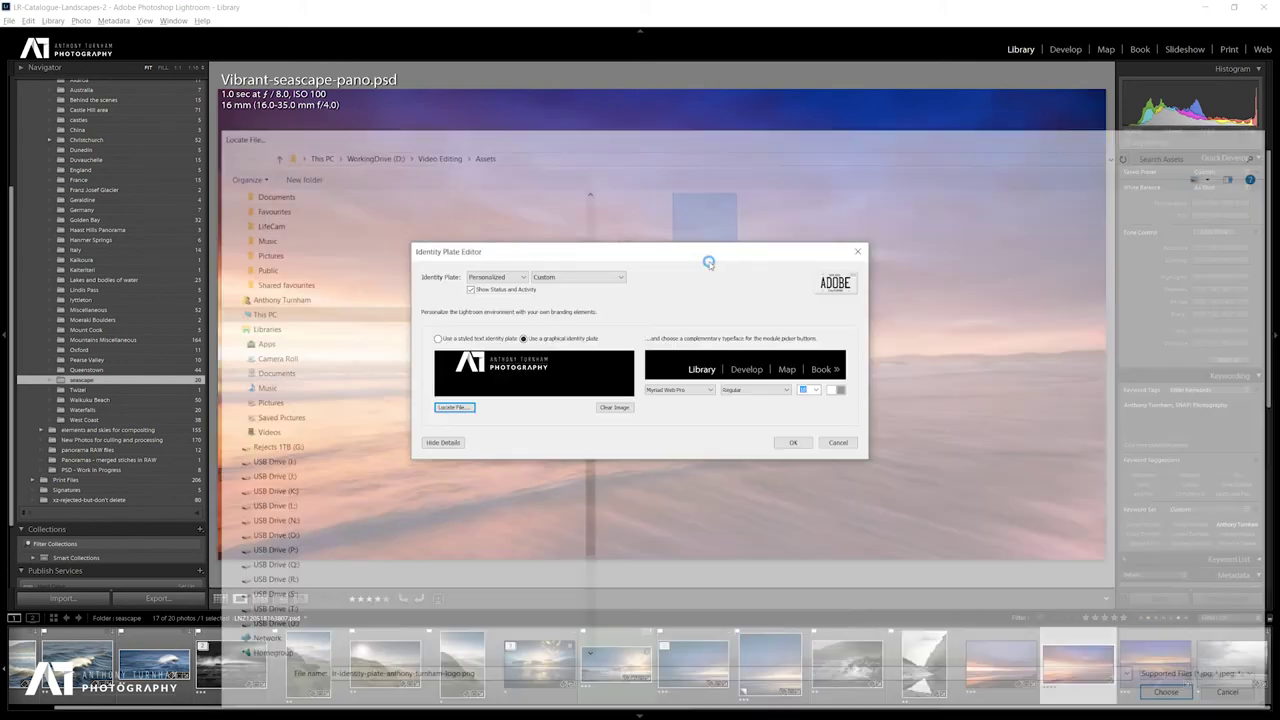
{"action": "left_click", "coordinate": [792, 443]}
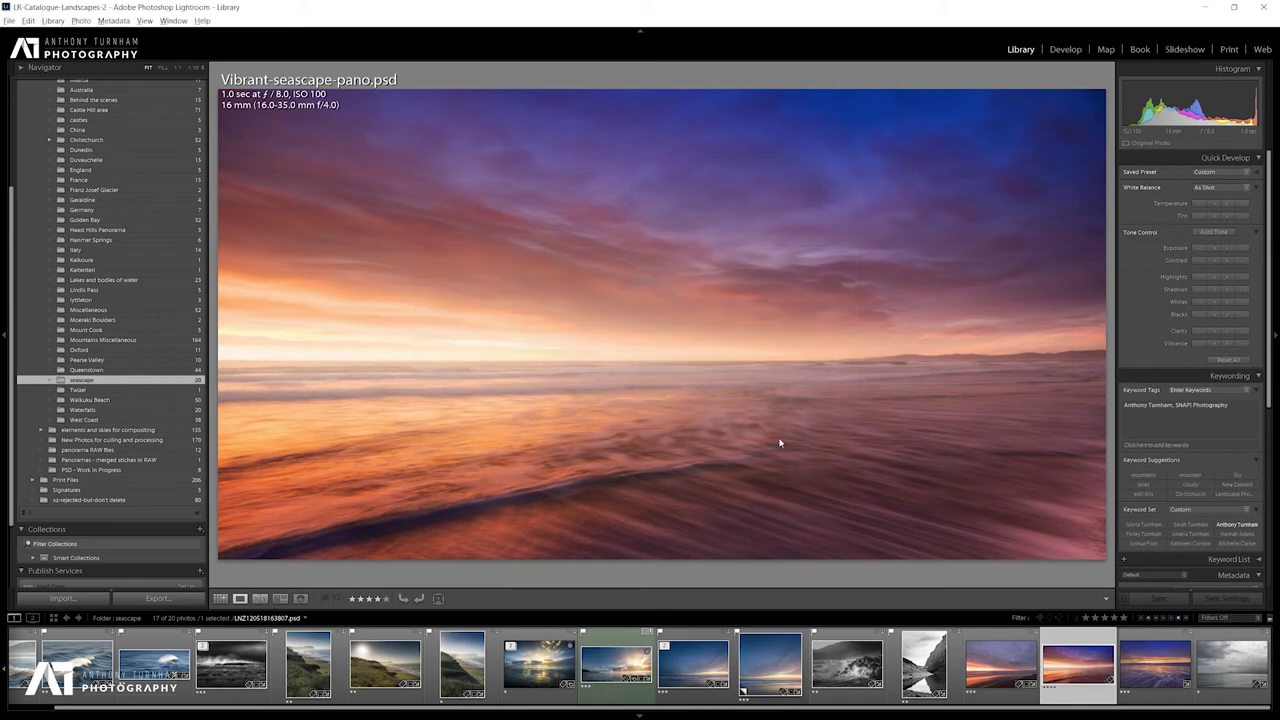